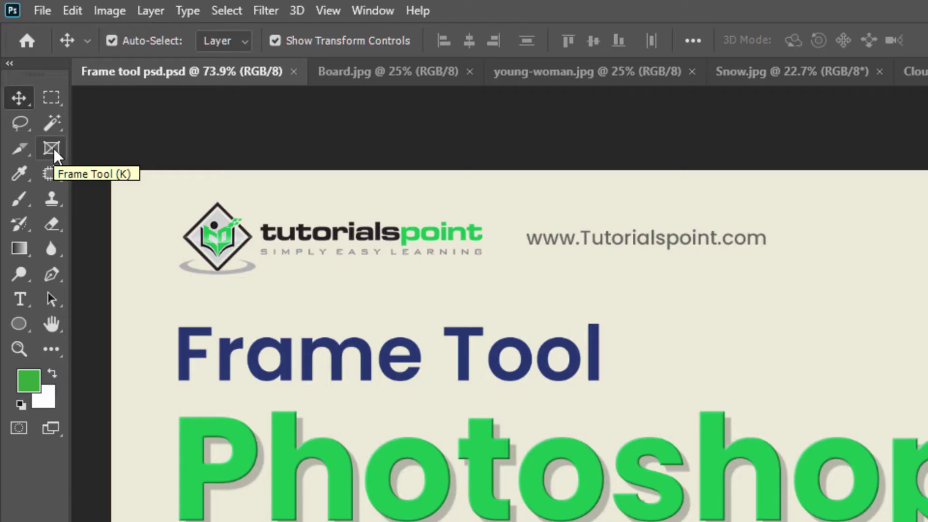
Step: Switch to the Frame Tool and bring up the File menu
{"action": "left_click", "coordinate": [53, 149]}
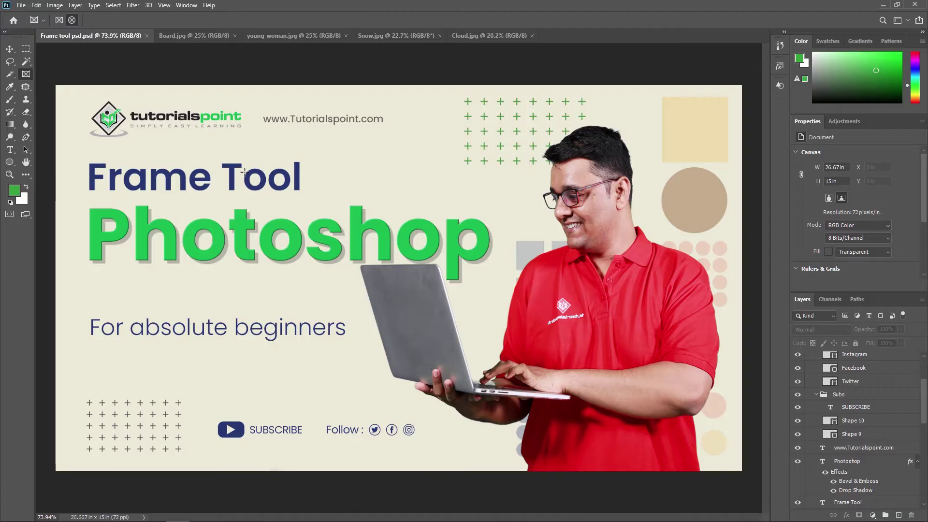
{"action": "left_click", "coordinate": [20, 5]}
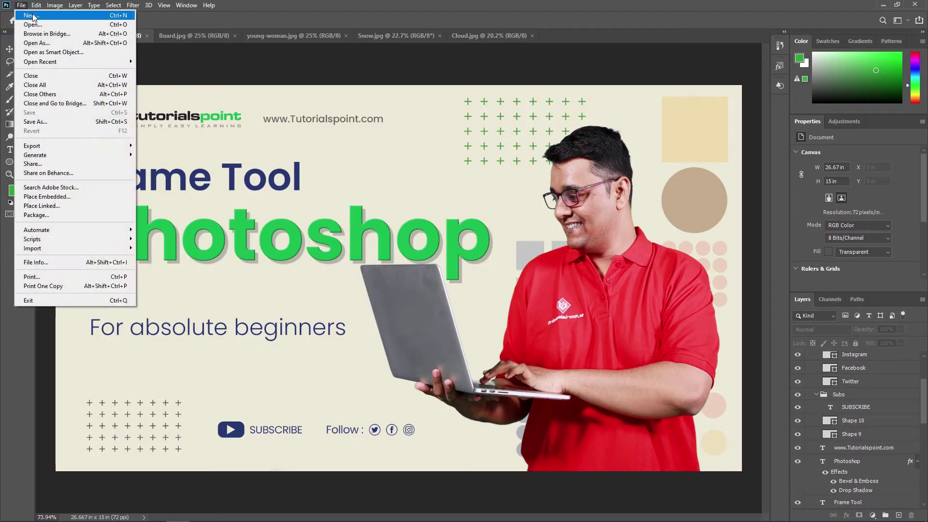
Step: Create a new 1920×1080 px artboard document named 'Frame tool'
{"action": "left_click", "coordinate": [30, 15]}
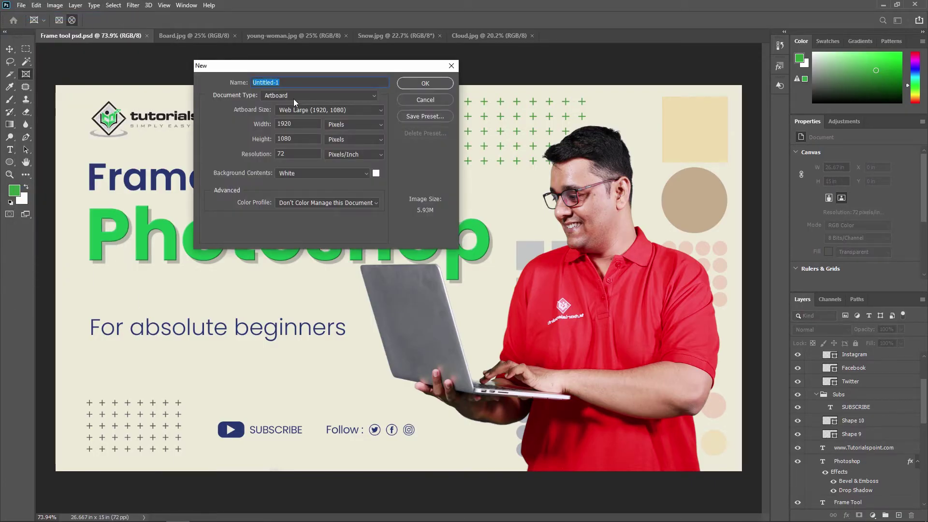
{"action": "type", "text": "Frame tool"}
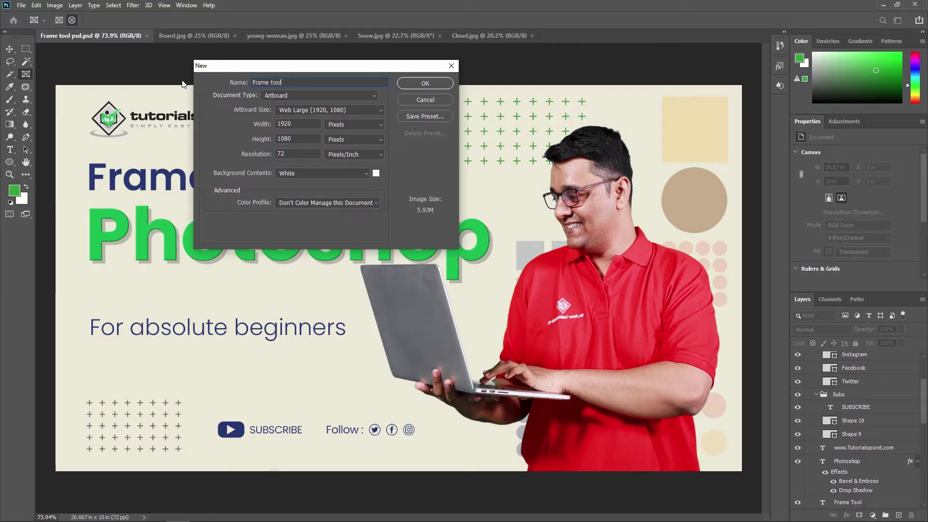
{"action": "left_click", "coordinate": [419, 84]}
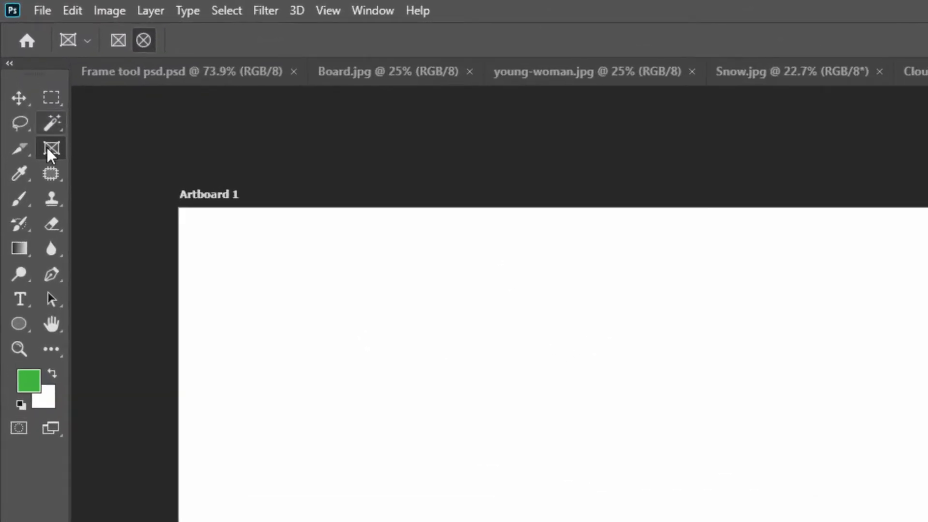
Step: Return to the Frame Tool with K and set it to rectangular frames
{"action": "left_click", "coordinate": [19, 98]}
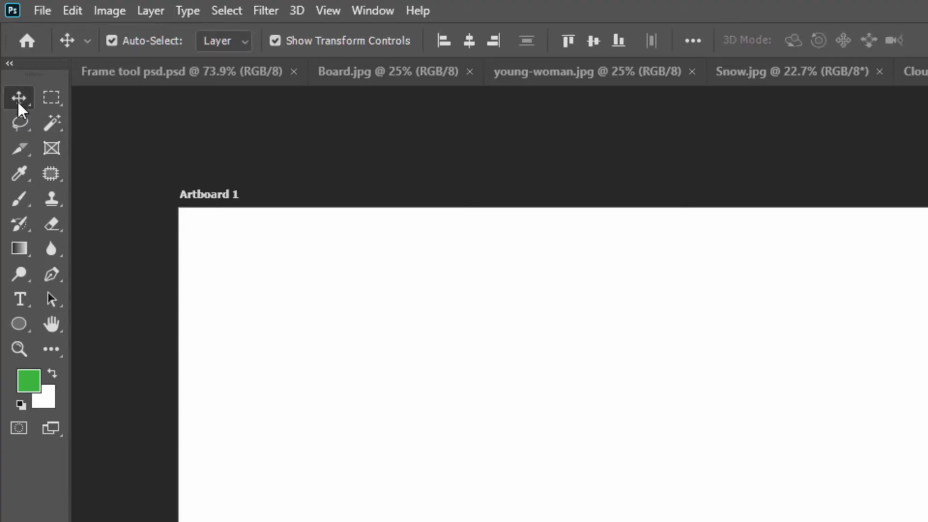
{"action": "key", "text": "k"}
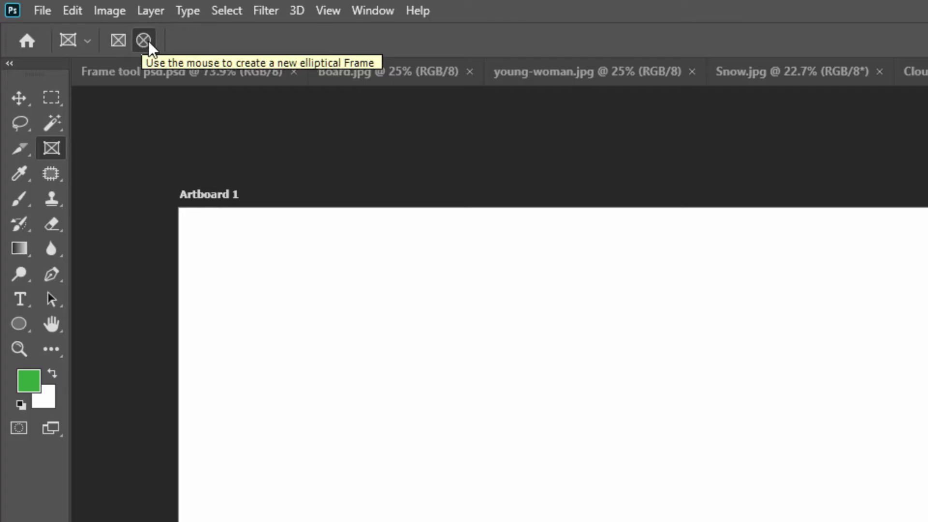
{"action": "left_click", "coordinate": [118, 40]}
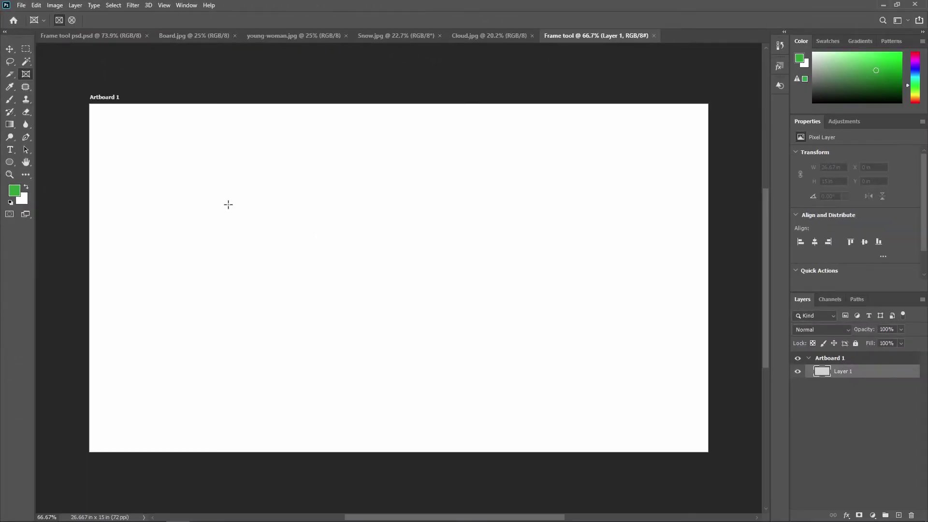
Step: Draw a 15.63 x 6.5 in rectangular Frame 1 across the middle of Artboard 1
{"action": "left_click_drag", "start_coordinate": [228, 204], "coordinate": [589, 341]}
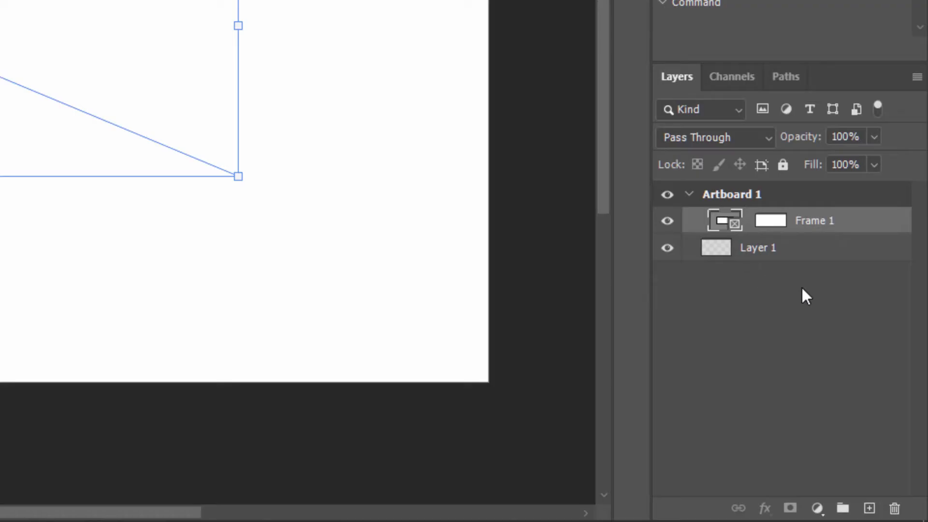
{"action": "left_click", "coordinate": [788, 259]}
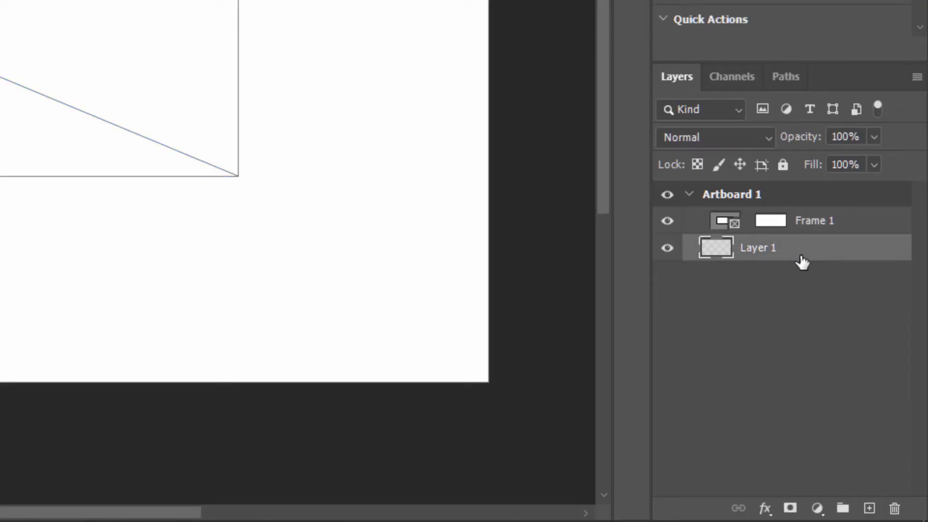
{"action": "left_click", "coordinate": [854, 230]}
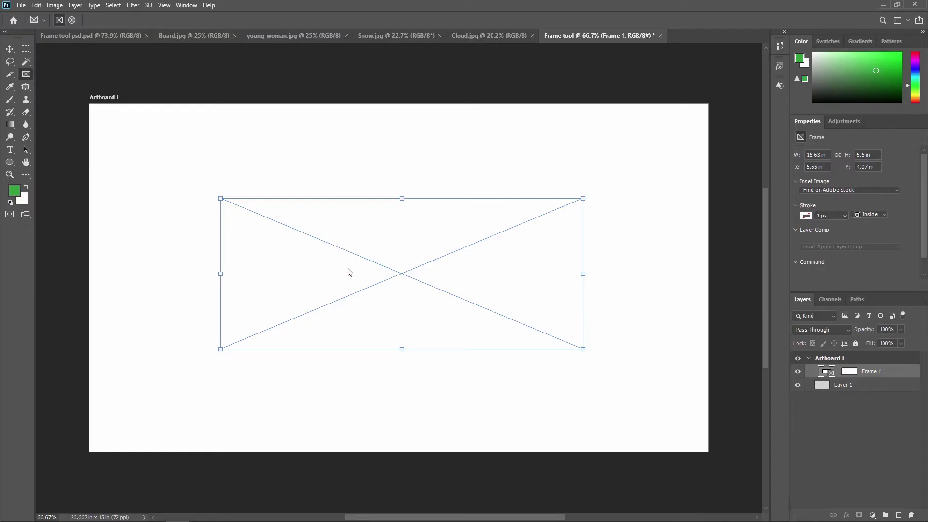
Step: Place the embedded Board photo into the frame and shift it down to show her face
{"action": "left_click", "coordinate": [22, 6]}
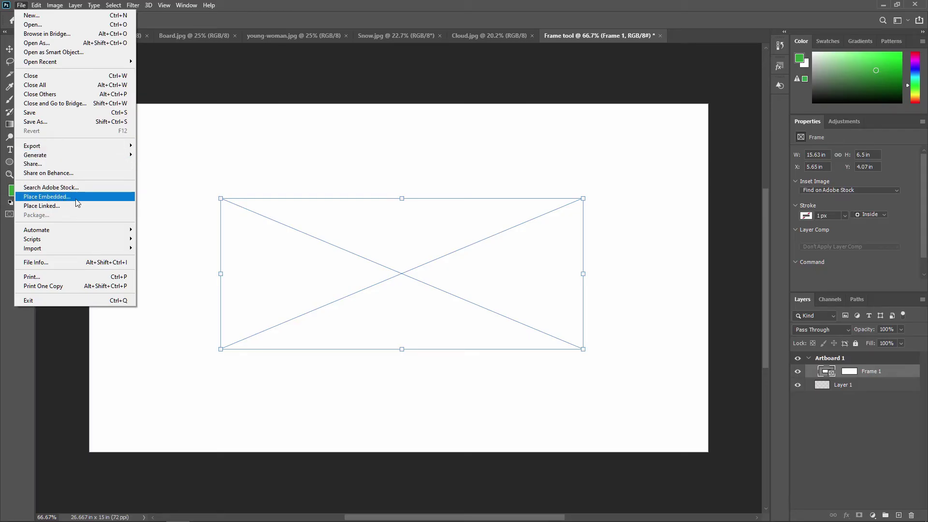
{"action": "left_click", "coordinate": [77, 203]}
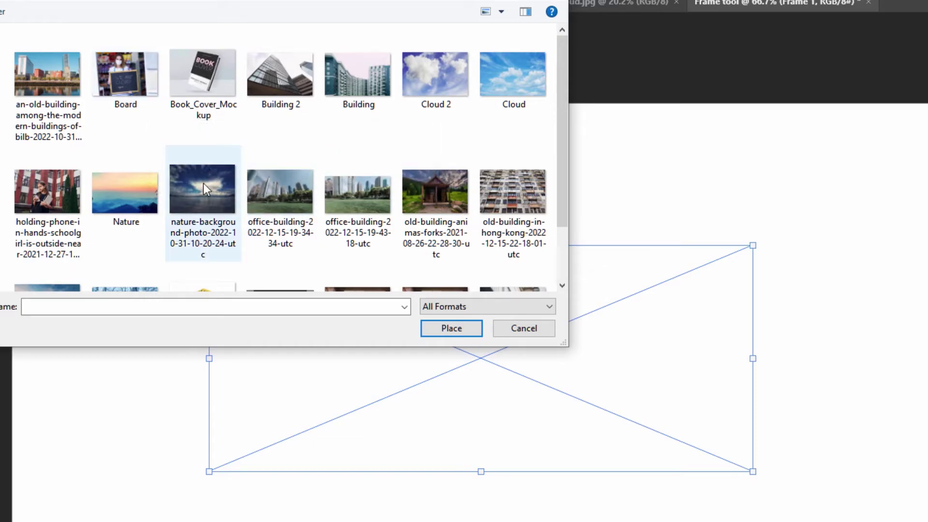
{"action": "left_click", "coordinate": [125, 70]}
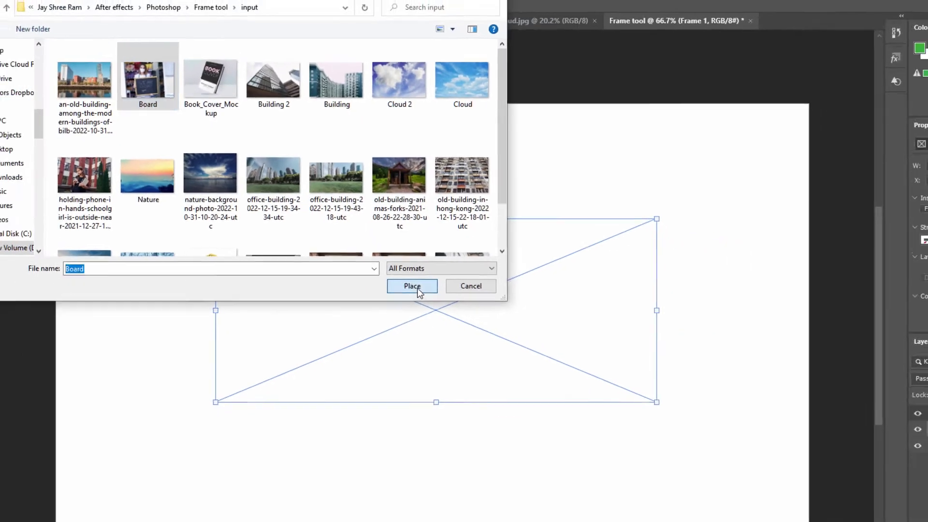
{"action": "left_click", "coordinate": [455, 328]}
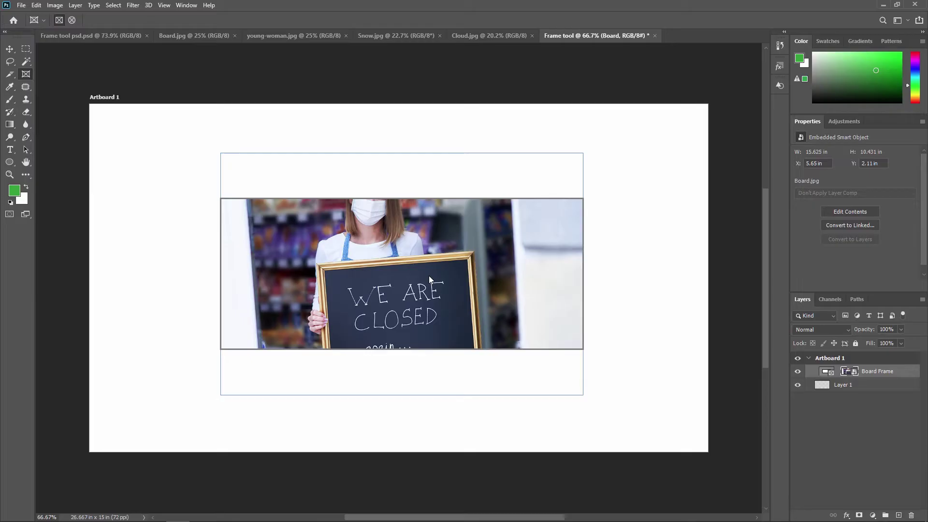
{"action": "left_click_drag", "start_coordinate": [406, 264], "coordinate": [396, 299]}
Step: Scale the Board photo up to 19.778 x 13.528 in, then delete the Board Frame layer
{"action": "left_click", "coordinate": [37, 5]}
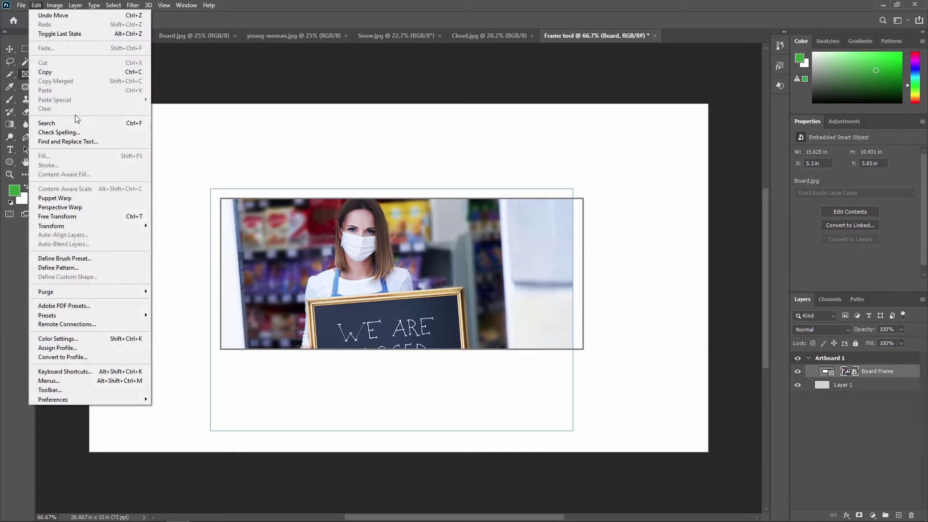
{"action": "left_click", "coordinate": [61, 216]}
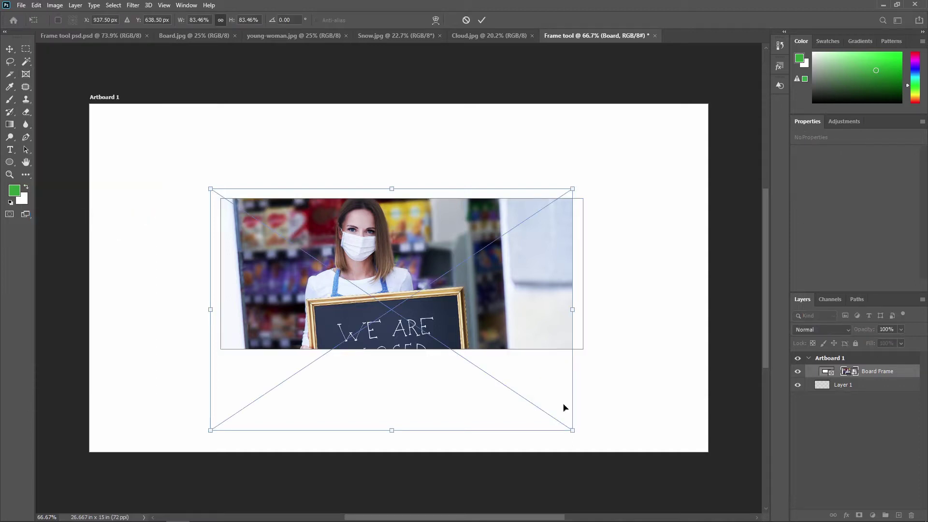
{"action": "left_click_drag", "start_coordinate": [572, 429], "coordinate": [658, 497]}
{"action": "left_click_drag", "start_coordinate": [516, 308], "coordinate": [516, 321]}
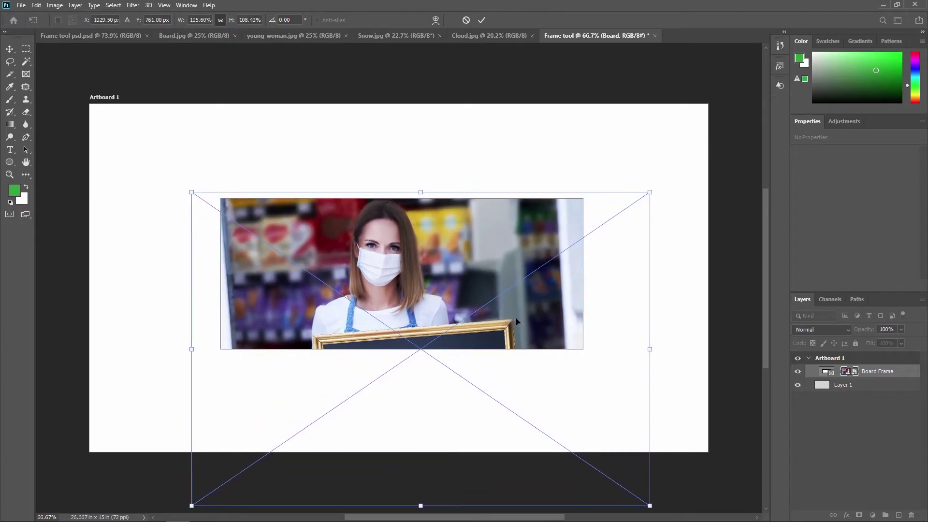
{"action": "left_click_drag", "start_coordinate": [454, 283], "coordinate": [427, 268]}
{"action": "key", "text": "Return"}
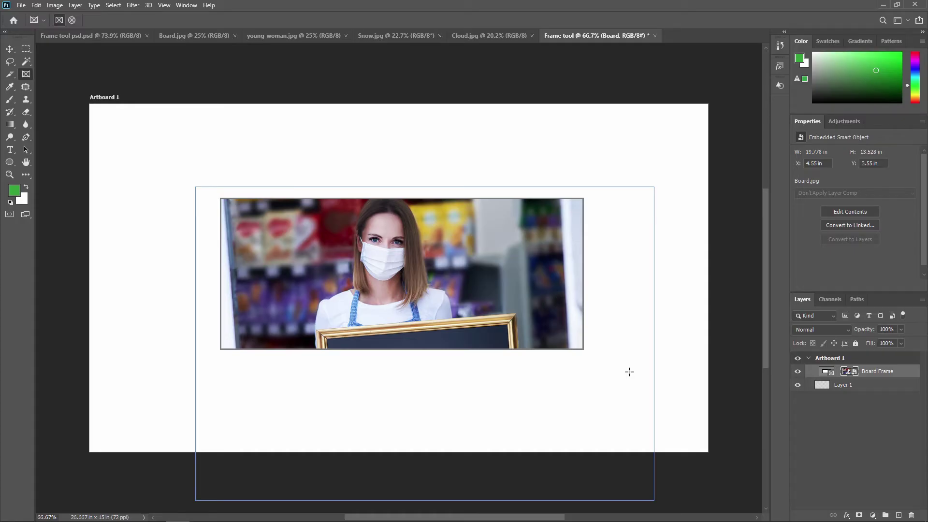
{"action": "left_click", "coordinate": [877, 371]}
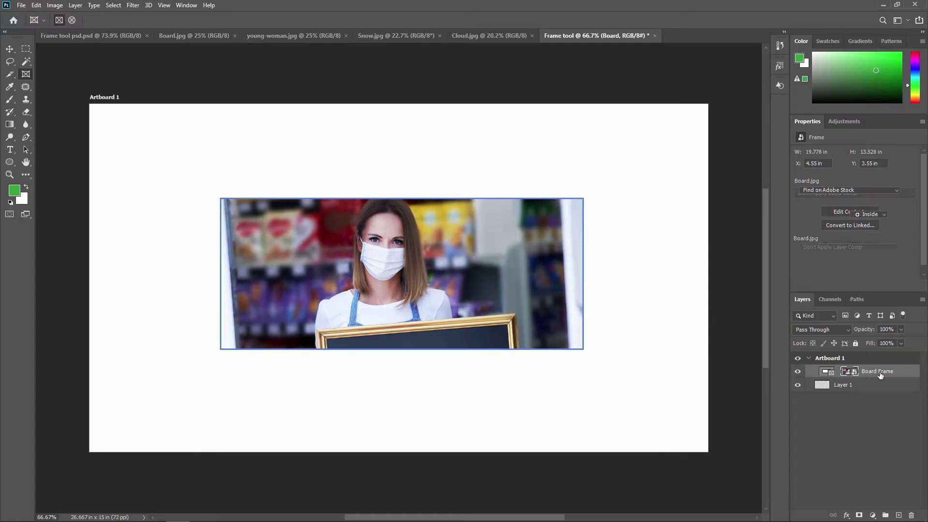
{"action": "key", "text": "Delete"}
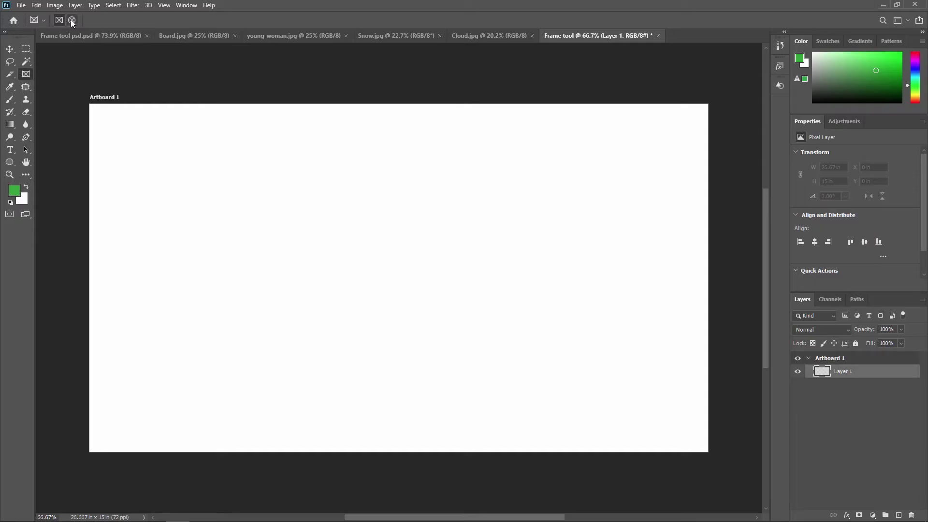
Step: Draw an elliptical frame on the artboard and move it up and left
{"action": "left_click_drag", "start_coordinate": [310, 195], "coordinate": [542, 394]}
{"action": "left_click", "coordinate": [9, 49]}
{"action": "left_click_drag", "start_coordinate": [451, 295], "coordinate": [413, 277]}
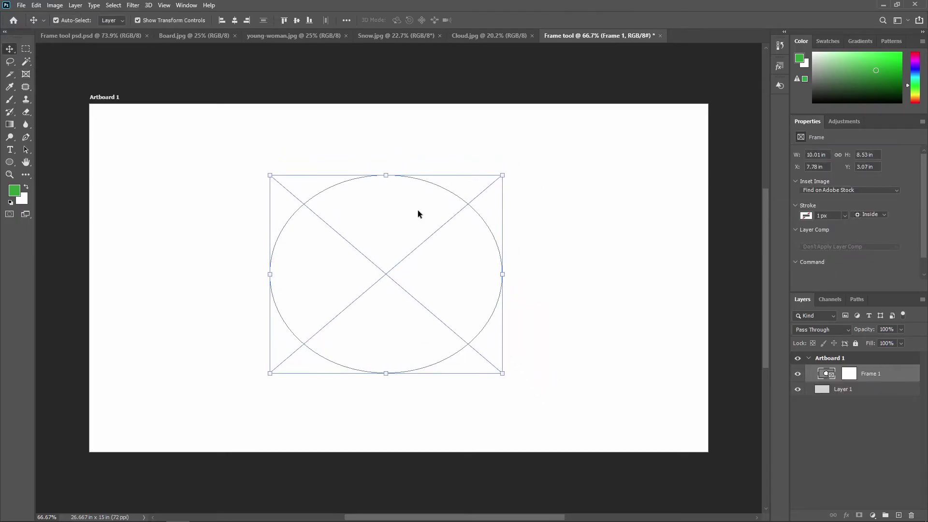
Step: Place the embedded young-woman photo into the ellipse frame
{"action": "left_click", "coordinate": [21, 5]}
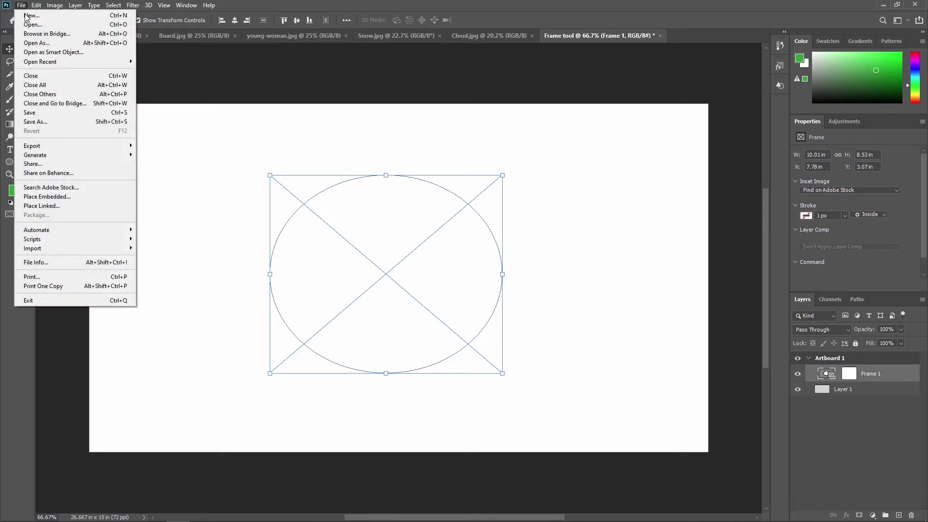
{"action": "left_click", "coordinate": [67, 201]}
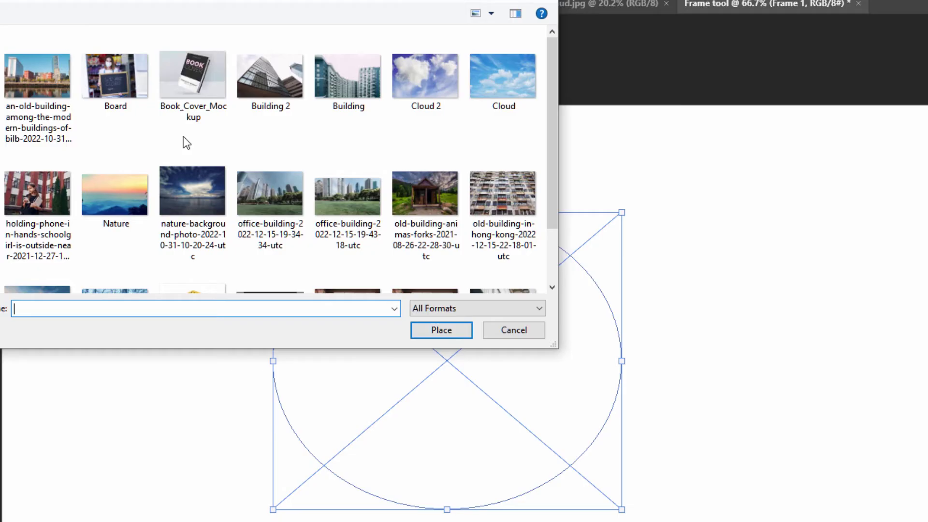
{"action": "scroll", "coordinate": [190, 169], "scroll_direction": "down", "scroll_amount": 2}
{"action": "left_click", "coordinate": [504, 245]}
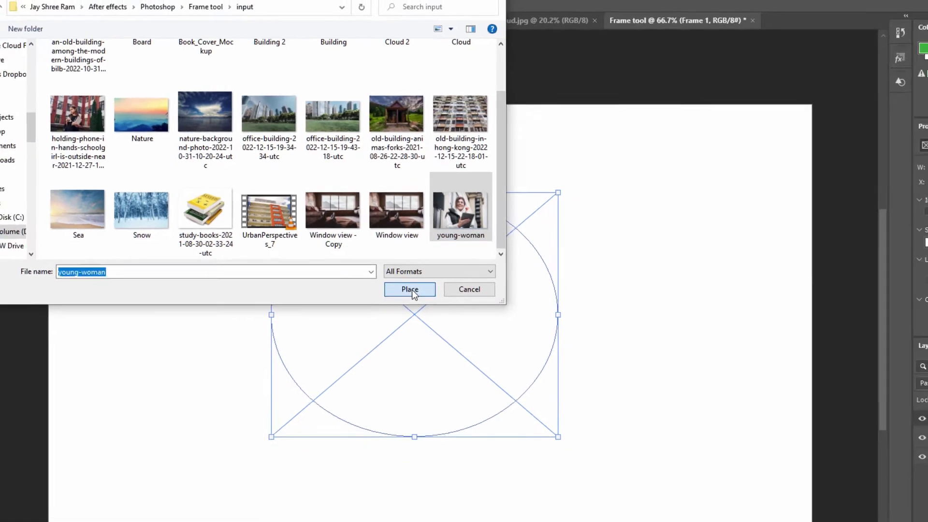
{"action": "left_click", "coordinate": [442, 331]}
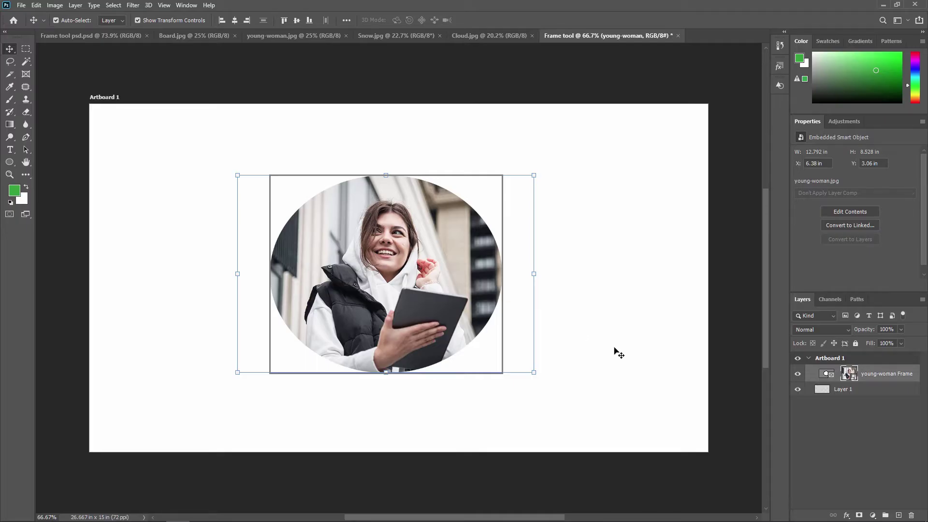
Step: Enlarge the young-woman photo with Free Transform and shift it up-left inside the ellipse
{"action": "left_click_drag", "start_coordinate": [424, 264], "coordinate": [419, 260]}
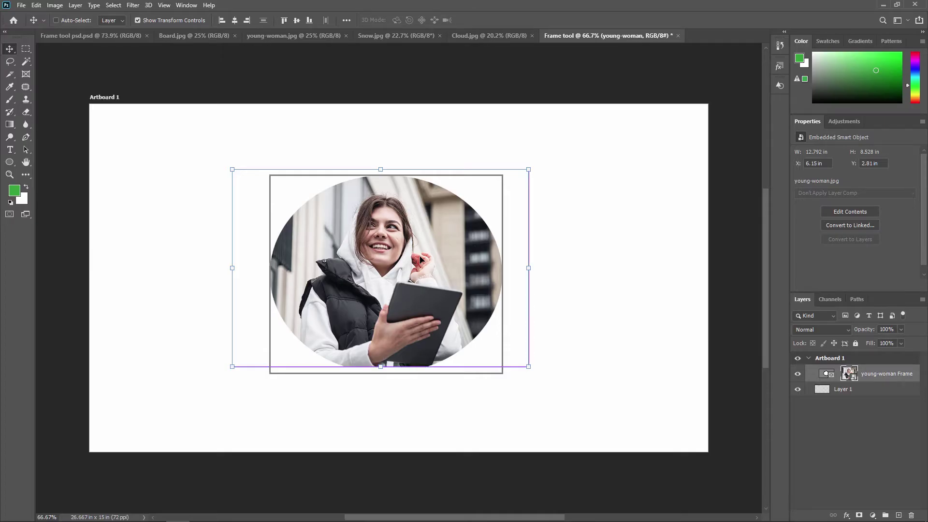
{"action": "key", "text": "ctrl+t"}
{"action": "left_click_drag", "start_coordinate": [530, 368], "coordinate": [570, 392]}
{"action": "left_click_drag", "start_coordinate": [428, 300], "coordinate": [414, 292]}
{"action": "left_click_drag", "start_coordinate": [554, 386], "coordinate": [591, 413]}
{"action": "left_click_drag", "start_coordinate": [448, 319], "coordinate": [430, 313]}
{"action": "key", "text": "Return"}
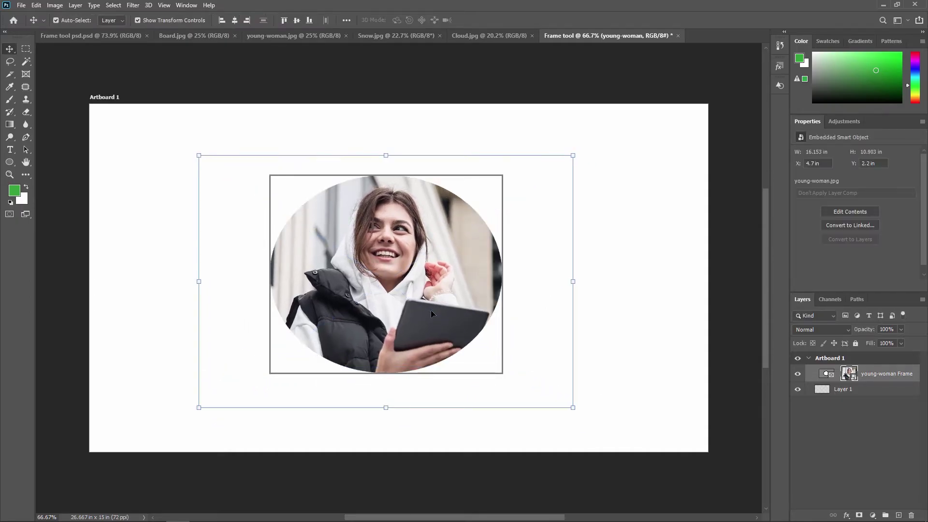
Step: Nudge the photo within the frame and move the ellipse frame slightly right
{"action": "mouse_move", "coordinate": [409, 280]}
{"action": "left_mouse_down"}
{"action": "mouse_move", "coordinate": [401, 282]}
{"action": "mouse_move", "coordinate": [408, 273]}
{"action": "left_mouse_up"}
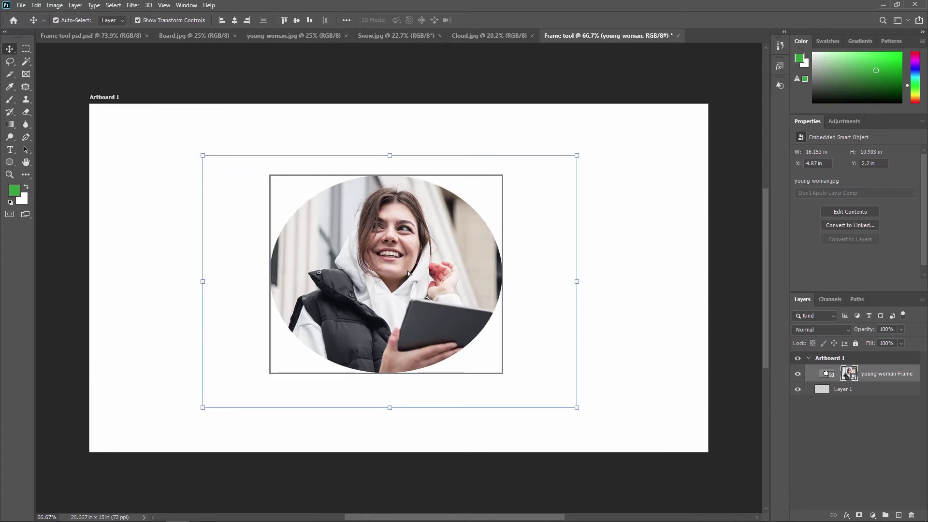
{"action": "left_click", "coordinate": [636, 321]}
{"action": "left_click_drag", "start_coordinate": [371, 299], "coordinate": [397, 296]}
{"action": "left_click", "coordinate": [626, 296]}
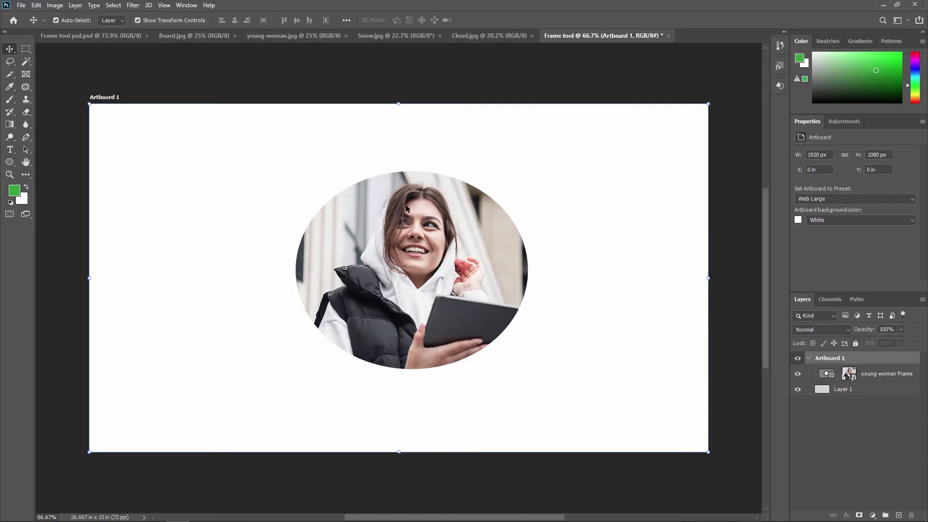
Step: In Board.jpg, frame the woman's face with an ellipse and unlock Background as Layer 0
{"action": "left_click", "coordinate": [210, 38]}
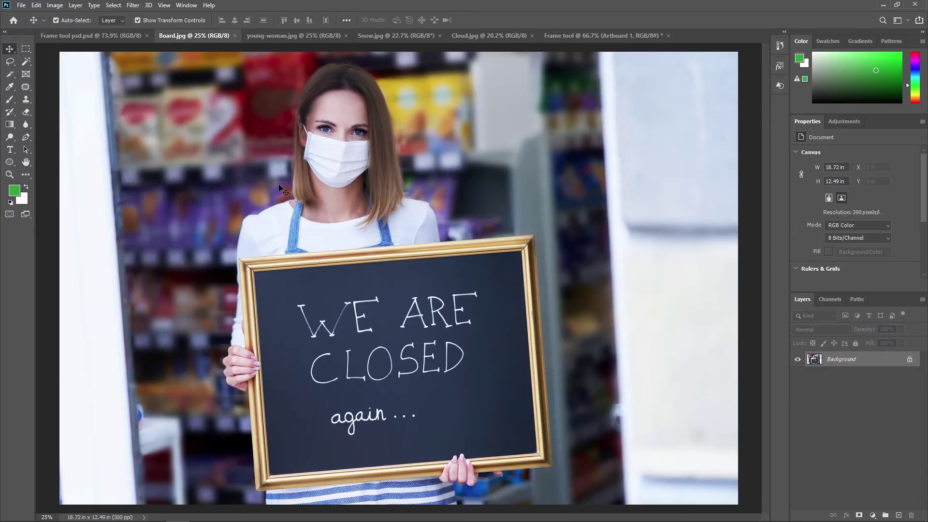
{"action": "key", "text": "ctrl+minus"}
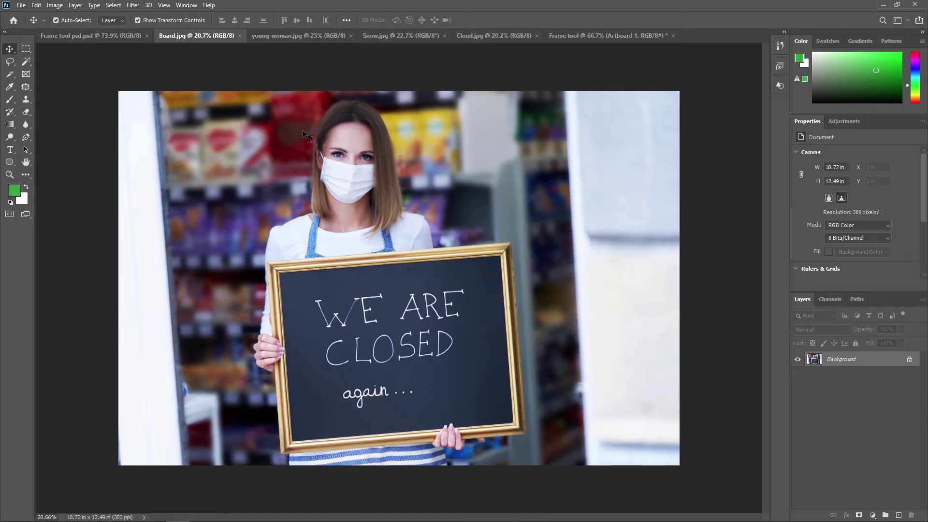
{"action": "left_click", "coordinate": [29, 74]}
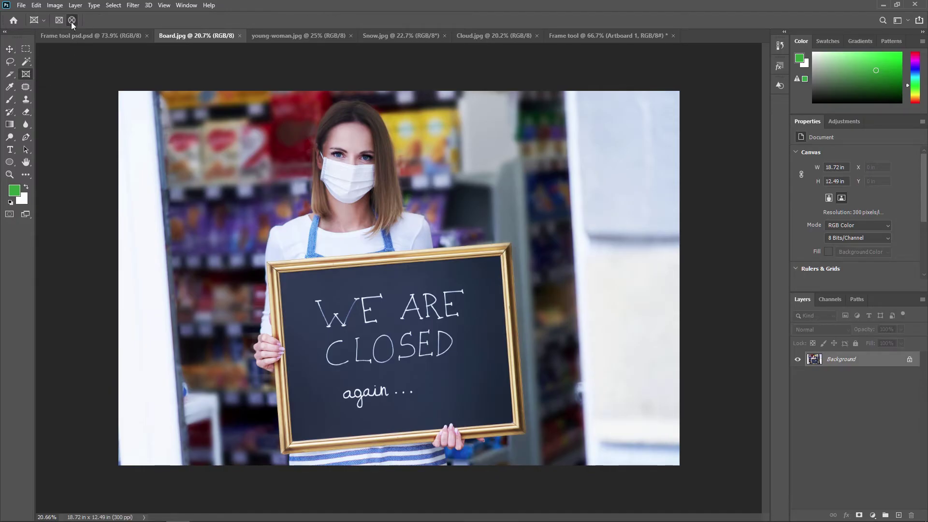
{"action": "left_click_drag", "start_coordinate": [290, 93], "coordinate": [405, 218]}
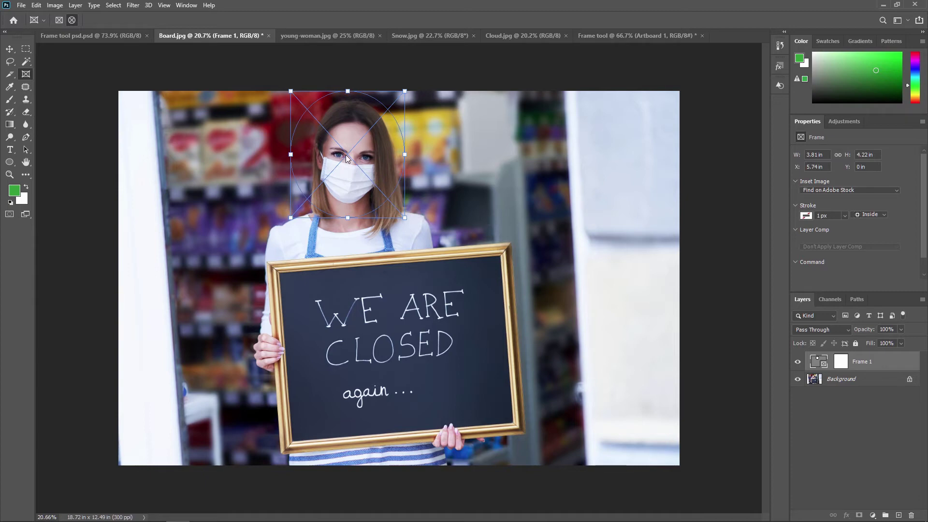
{"action": "left_click", "coordinate": [841, 381]}
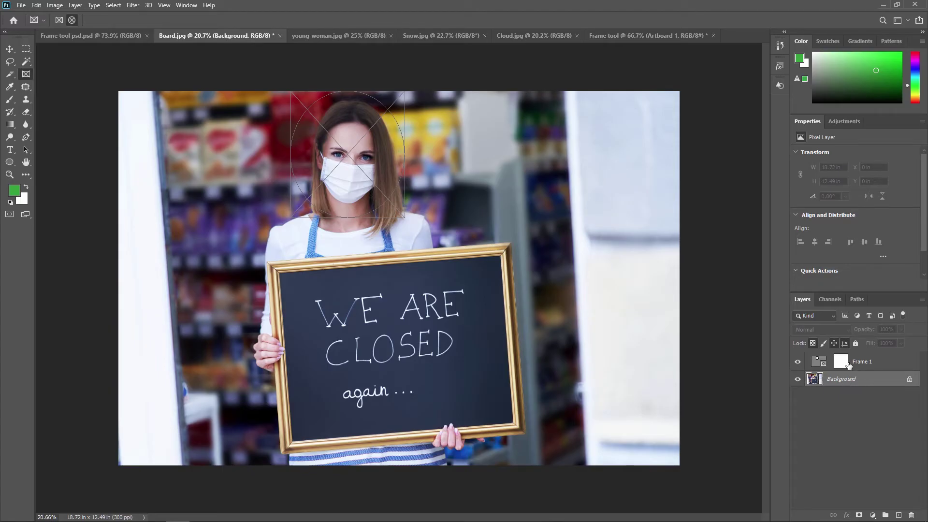
{"action": "left_click", "coordinate": [908, 379]}
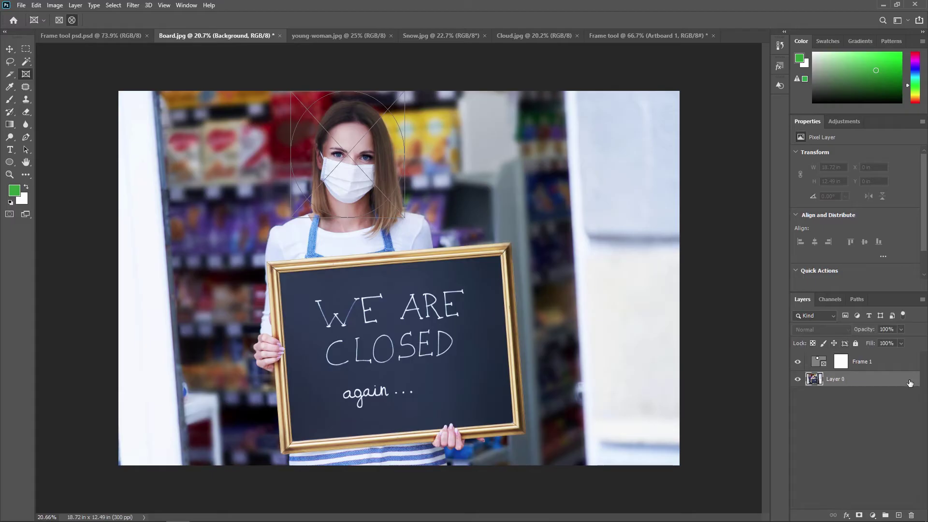
Step: Put Layer 0 into Frame 1 and position the photo so her masked face fills it
{"action": "left_click_drag", "start_coordinate": [843, 379], "coordinate": [853, 361]}
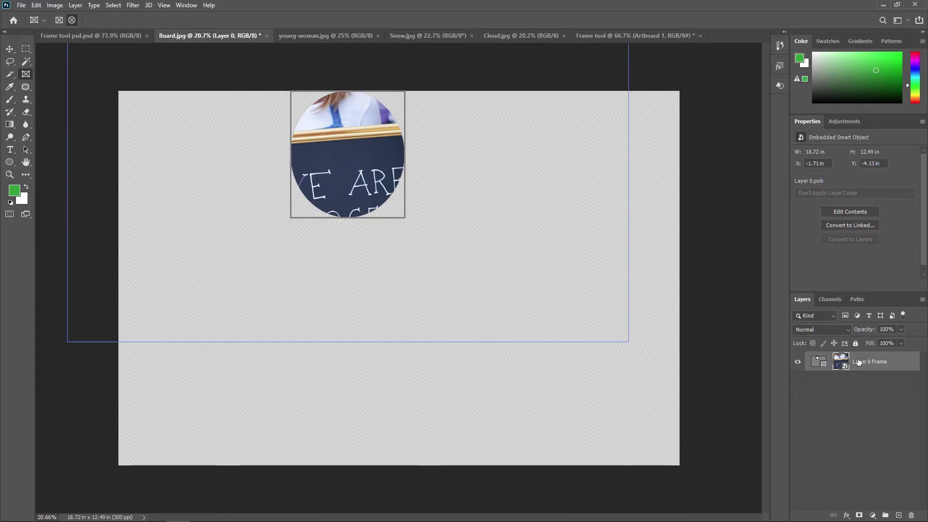
{"action": "left_click_drag", "start_coordinate": [344, 139], "coordinate": [401, 262]}
{"action": "left_click", "coordinate": [456, 280]}
{"action": "left_click", "coordinate": [458, 345]}
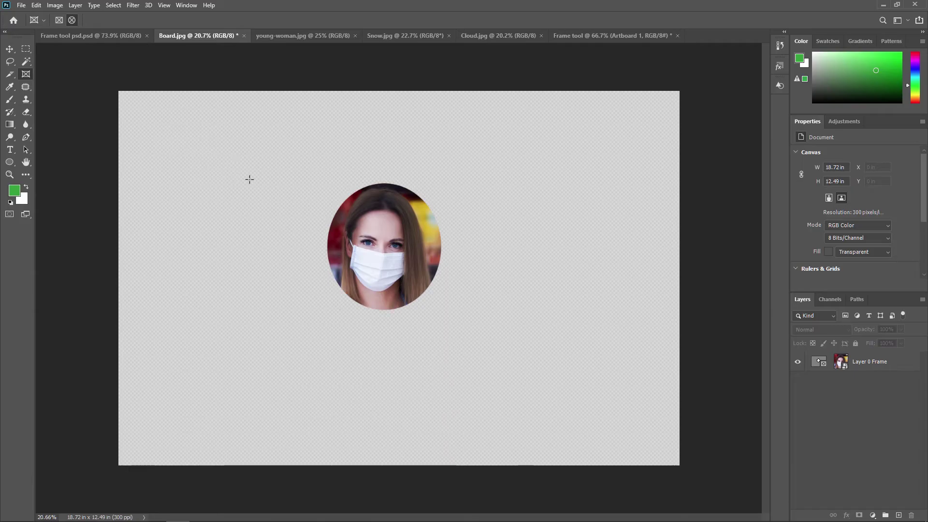
{"action": "left_click", "coordinate": [21, 5]}
Step: Create a new document named 'Shapes into frame'
{"action": "left_click", "coordinate": [33, 17]}
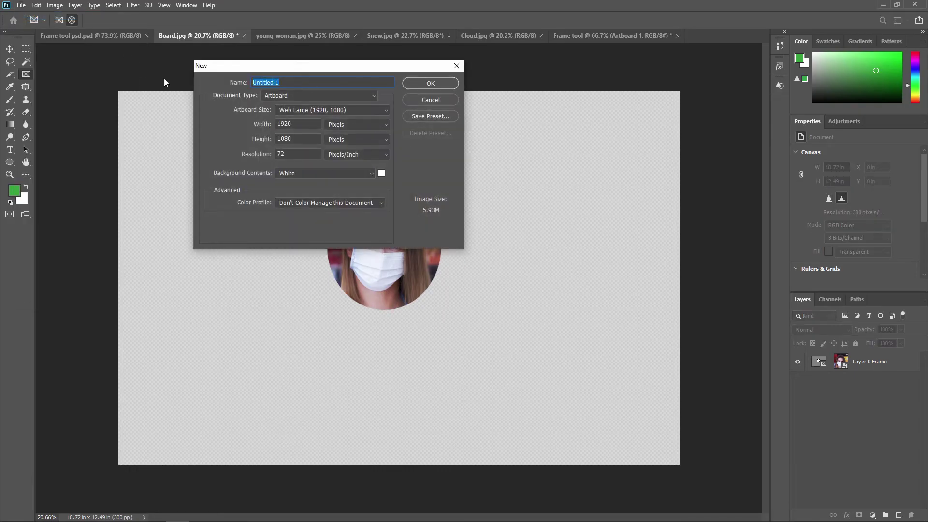
{"action": "type", "text": "Shapes into frame"}
{"action": "key", "text": "Return"}
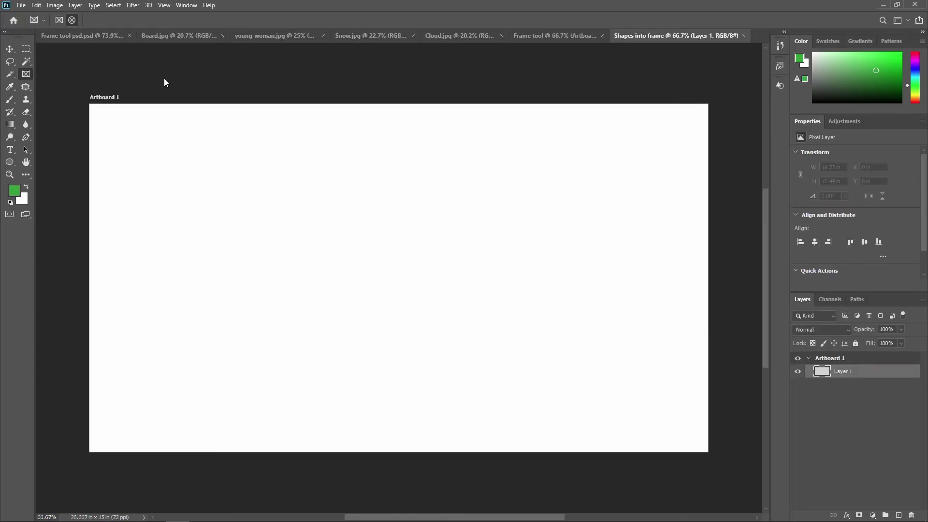
Step: Select the Polygon tool from the shape tool group
{"action": "left_click", "coordinate": [9, 163]}
{"action": "right_click", "coordinate": [10, 166]}
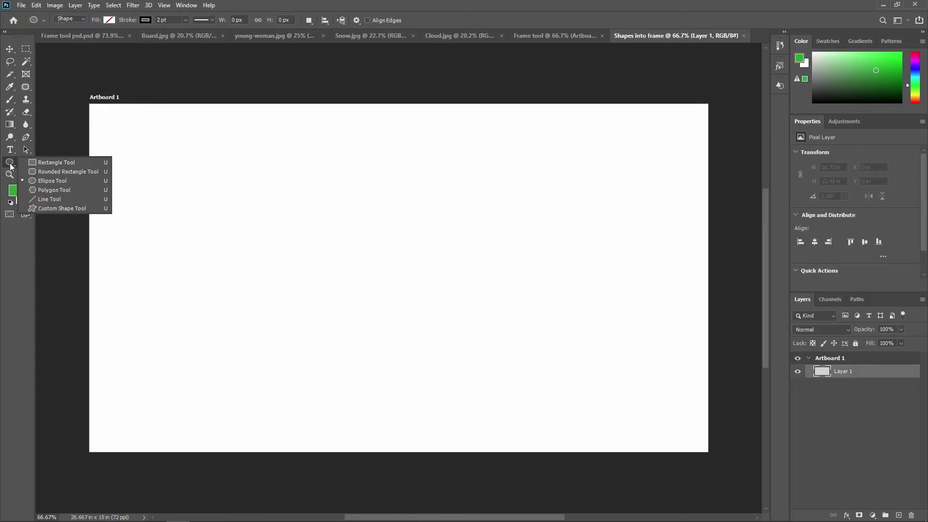
{"action": "left_click", "coordinate": [56, 183]}
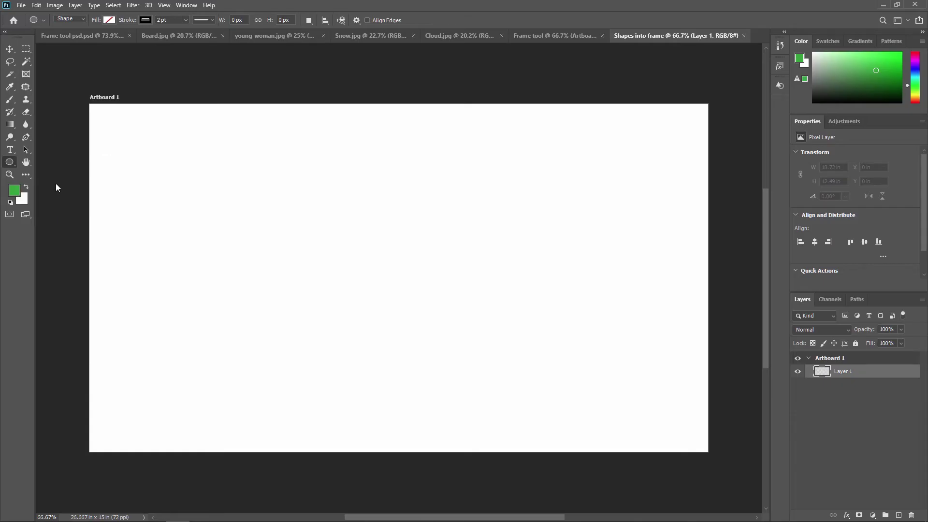
{"action": "right_click", "coordinate": [9, 167]}
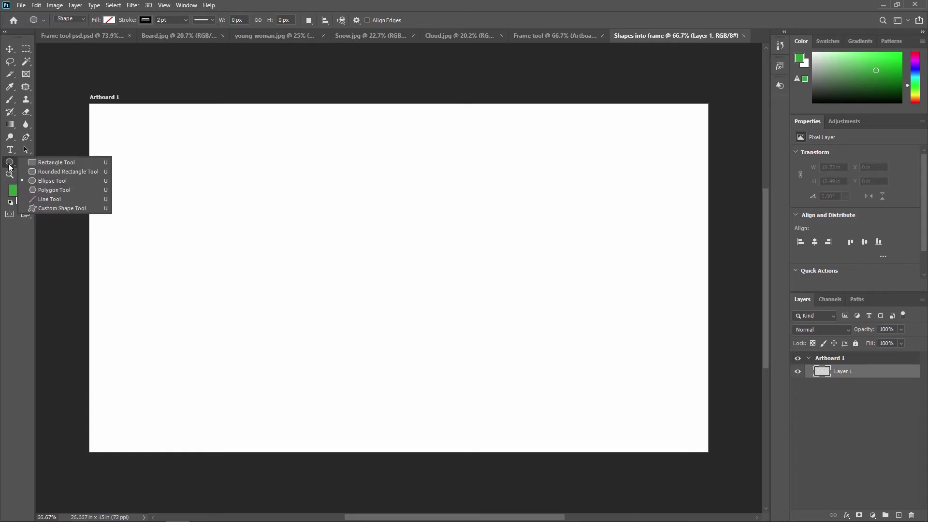
{"action": "left_click", "coordinate": [63, 191]}
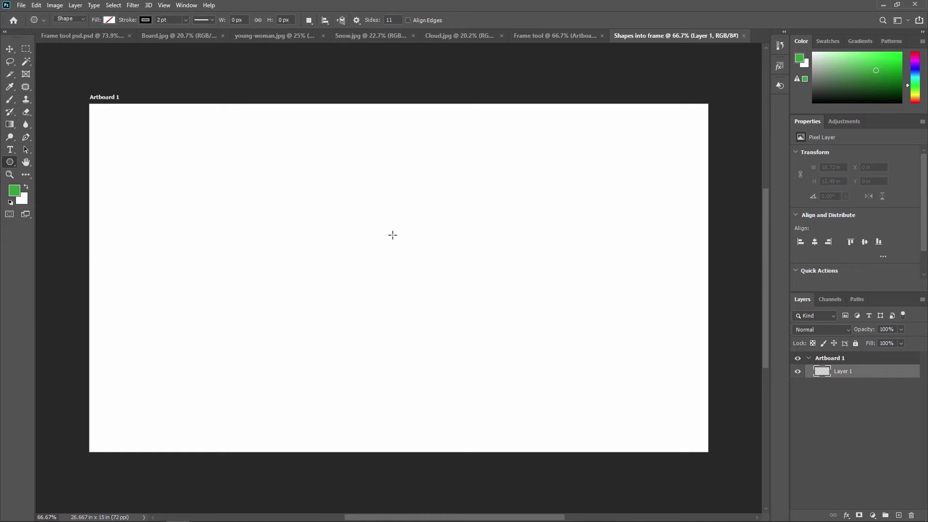
Step: Delete the empty Layer 1 and set the polygon side count to 5
{"action": "double_click", "coordinate": [390, 20]}
{"action": "type", "text": "6"}
{"action": "key", "text": "Delete"}
{"action": "double_click", "coordinate": [391, 21]}
{"action": "type", "text": "5"}
{"action": "key", "text": "Return"}
Step: Draw a five-pointed star with the Polygon tool and move it toward the artboard centre
{"action": "left_click_drag", "start_coordinate": [367, 232], "coordinate": [455, 349]}
{"action": "left_click", "coordinate": [10, 49]}
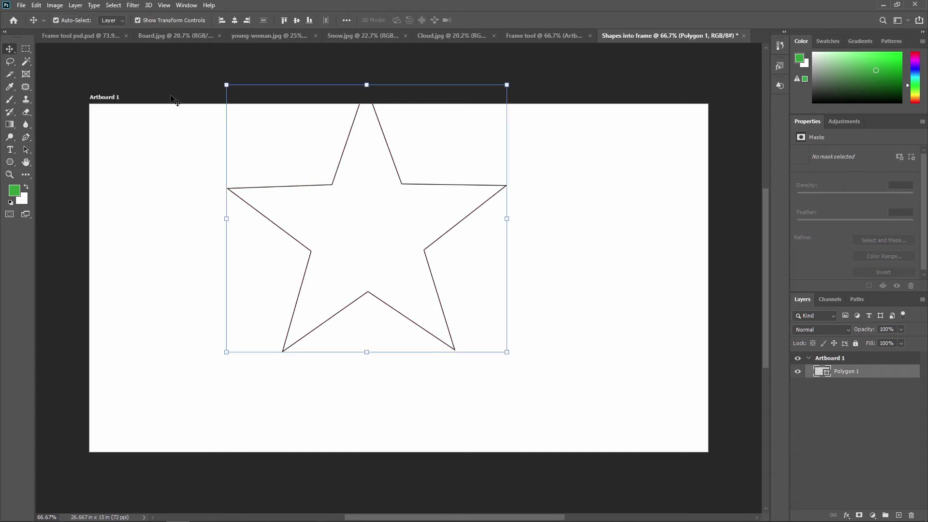
{"action": "mouse_move", "coordinate": [332, 186]}
{"action": "left_mouse_down"}
{"action": "mouse_move", "coordinate": [368, 236]}
{"action": "mouse_move", "coordinate": [332, 188]}
{"action": "left_mouse_up"}
{"action": "left_click_drag", "start_coordinate": [230, 194], "coordinate": [254, 252]}
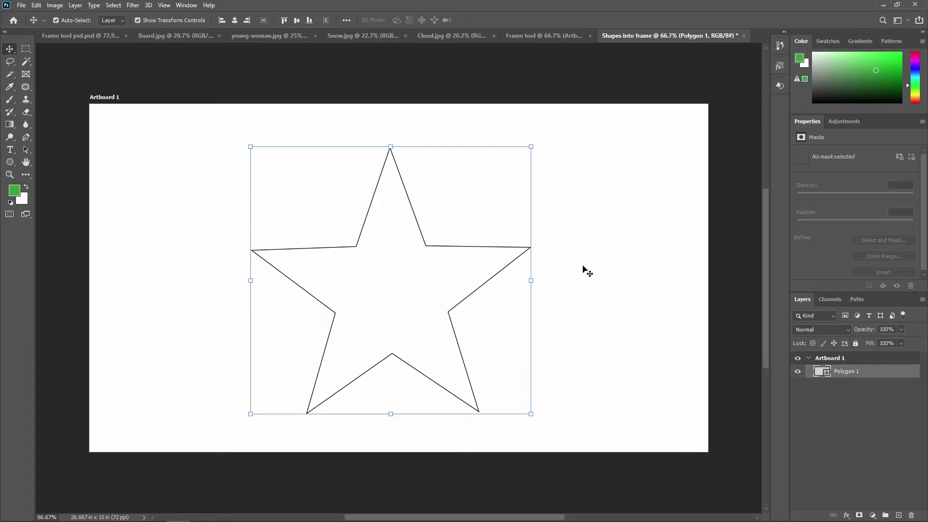
{"action": "left_click", "coordinate": [410, 296]}
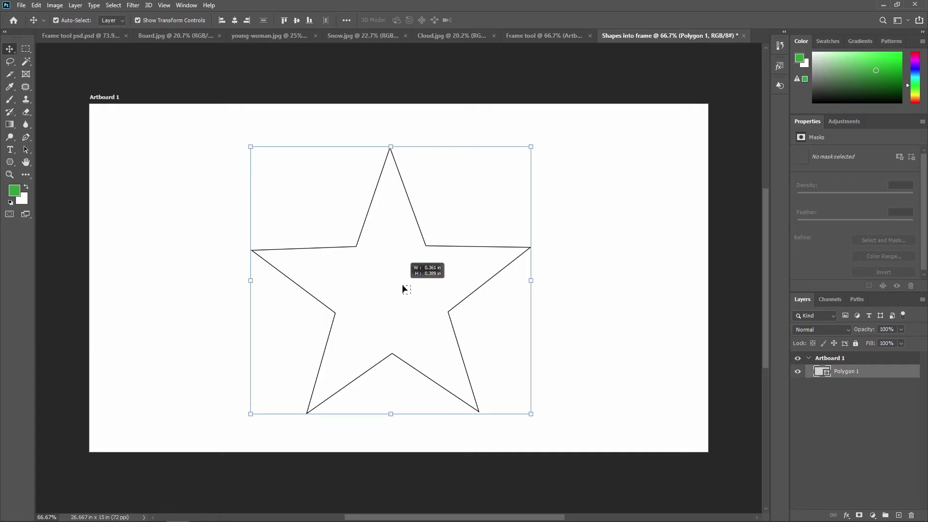
Step: Convert the Polygon 1 star layer to a frame named 'shape to frame'
{"action": "right_click", "coordinate": [876, 375]}
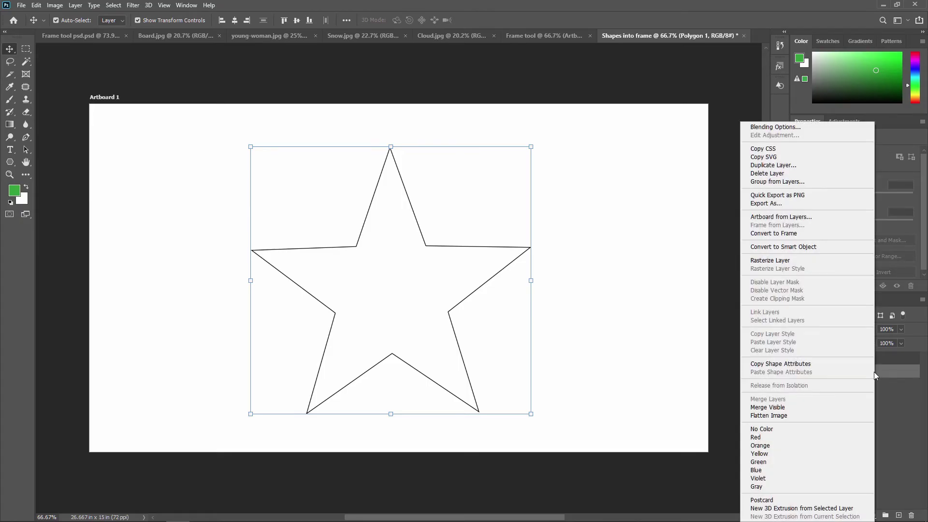
{"action": "left_click", "coordinate": [796, 237]}
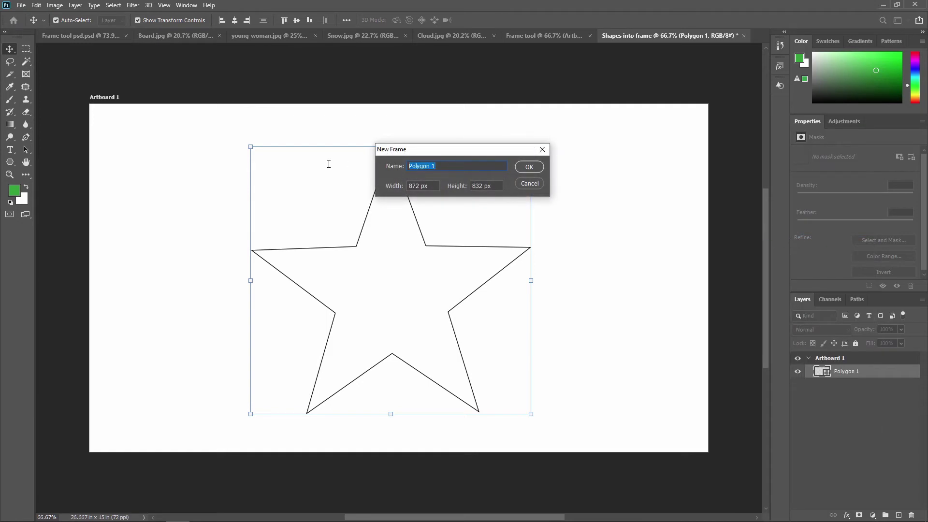
{"action": "key", "text": "BackSpace"}
{"action": "type", "text": "shape to frame"}
{"action": "left_click", "coordinate": [529, 169]}
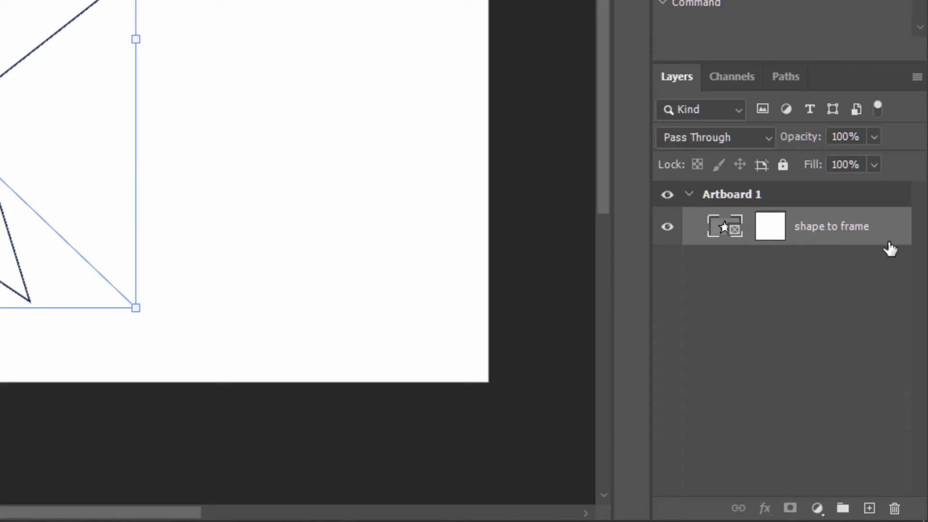
{"action": "left_click", "coordinate": [570, 250]}
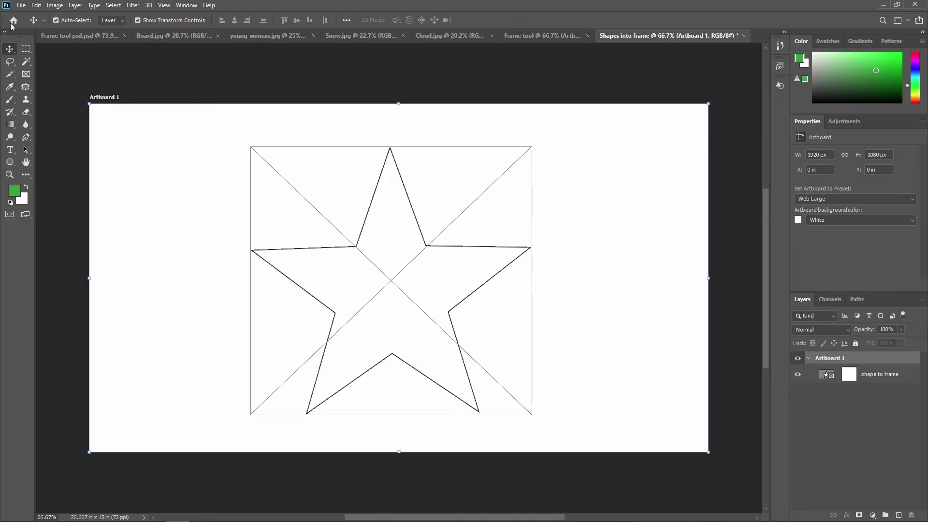
Step: Close the star document and create a new Web-type document named 'Text to frame'
{"action": "left_click", "coordinate": [22, 5]}
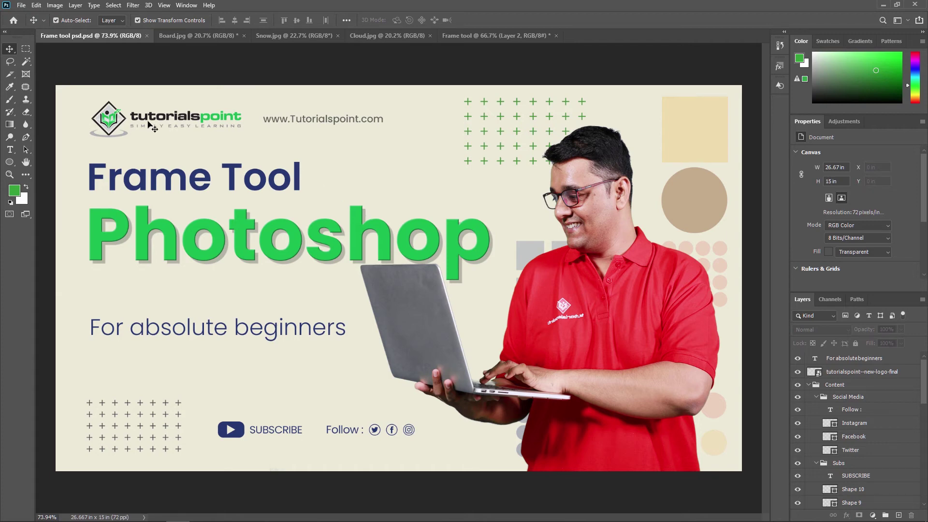
{"action": "left_click", "coordinate": [22, 5]}
{"action": "left_click", "coordinate": [32, 16]}
{"action": "left_click", "coordinate": [284, 97]}
{"action": "left_click", "coordinate": [293, 160]}
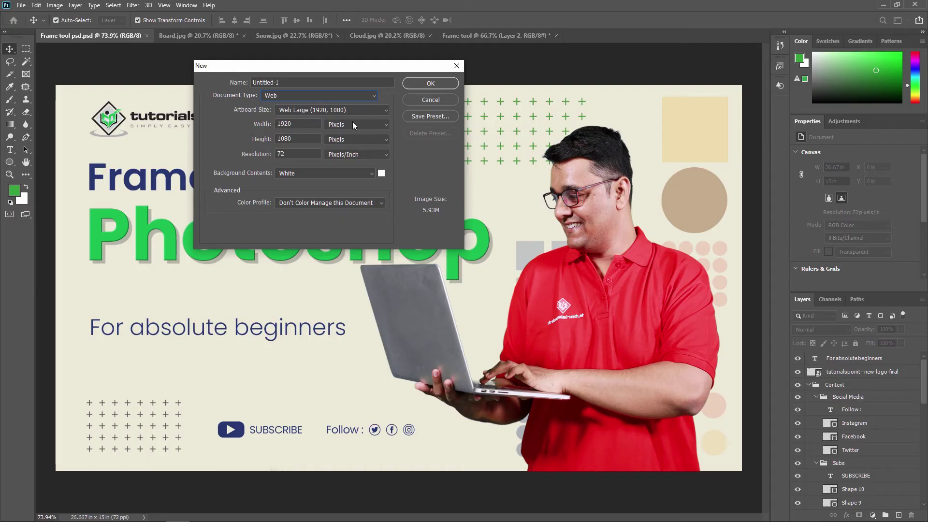
{"action": "left_click_drag", "start_coordinate": [321, 82], "coordinate": [173, 86]}
{"action": "type", "text": "Text to frame"}
{"action": "left_click", "coordinate": [428, 84]}
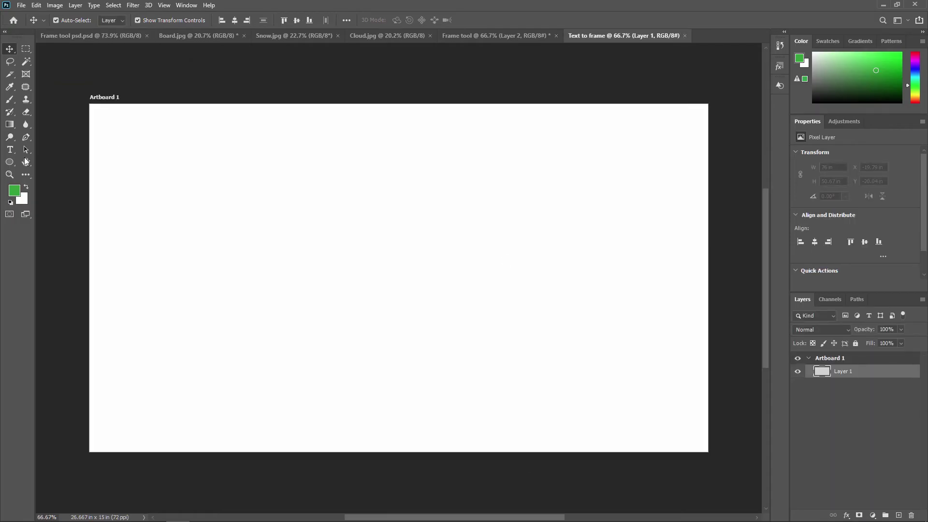
Step: Add the text FRAME on the artboard
{"action": "left_click", "coordinate": [11, 153]}
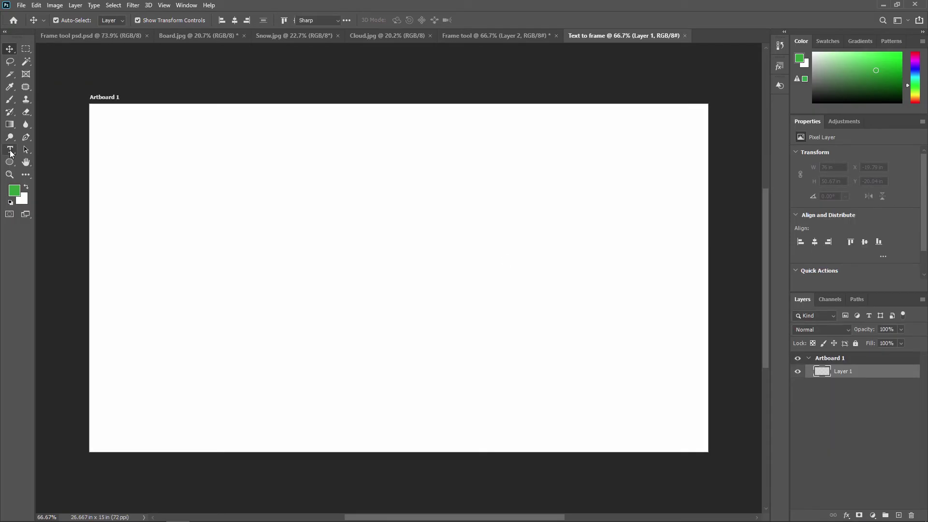
{"action": "left_click", "coordinate": [254, 257]}
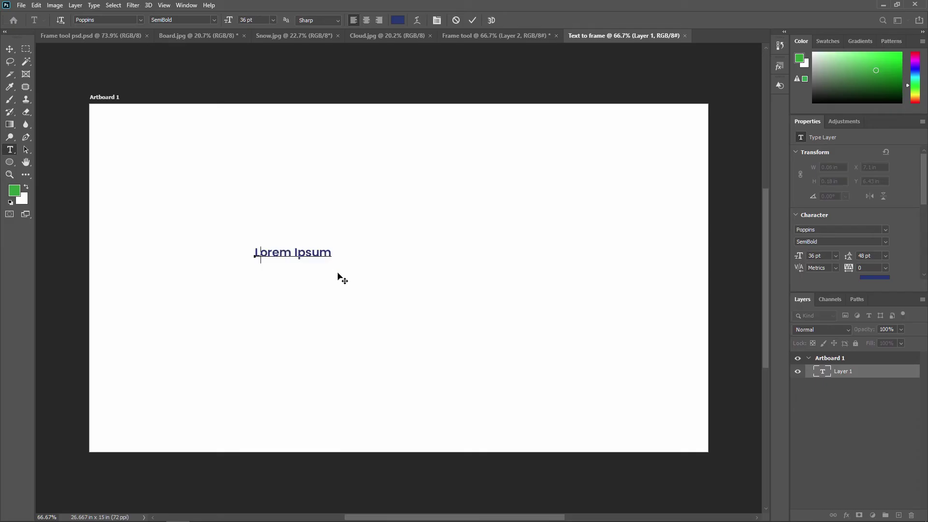
{"action": "type", "text": "FRAME"}
Step: Scale FRAME up to span the artboard and centre it
{"action": "left_click", "coordinate": [9, 48]}
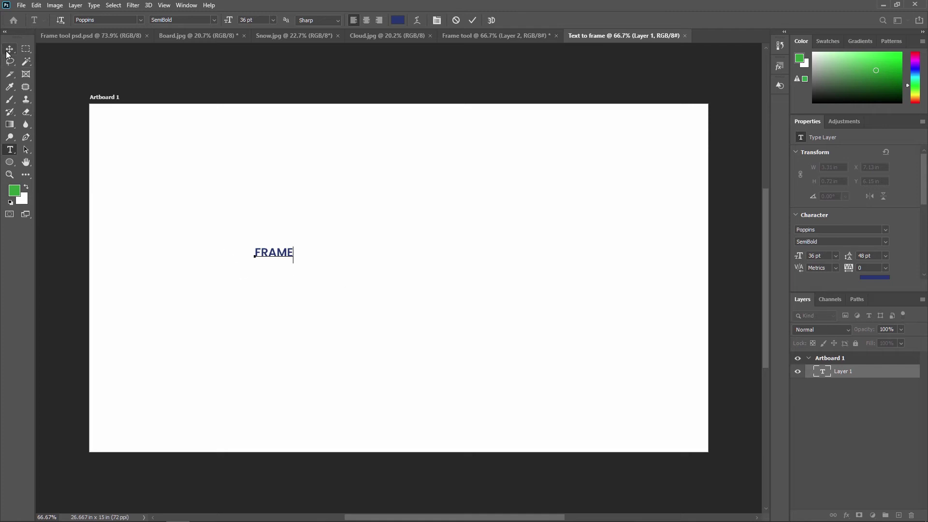
{"action": "key", "text": "ctrl+t"}
{"action": "left_click_drag", "start_coordinate": [296, 261], "coordinate": [522, 363]}
{"action": "left_click_drag", "start_coordinate": [406, 265], "coordinate": [497, 277]}
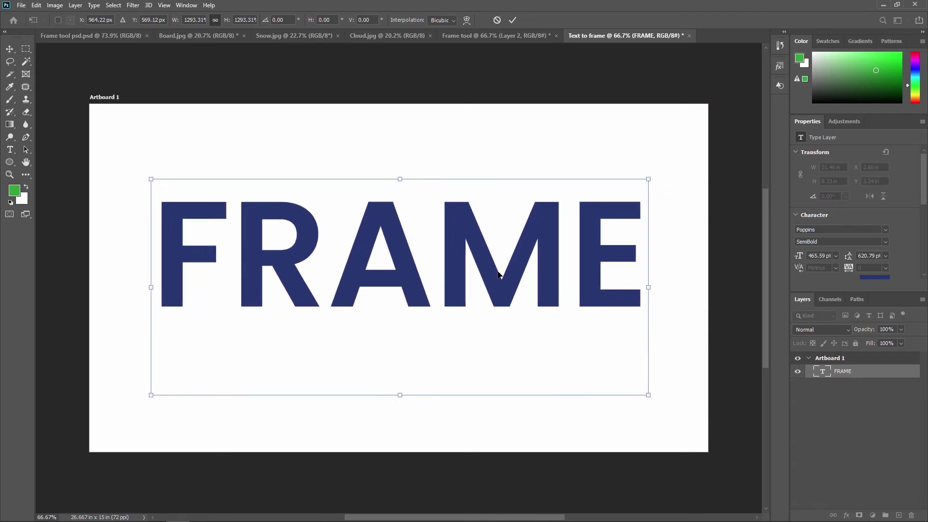
{"action": "key", "text": "Return"}
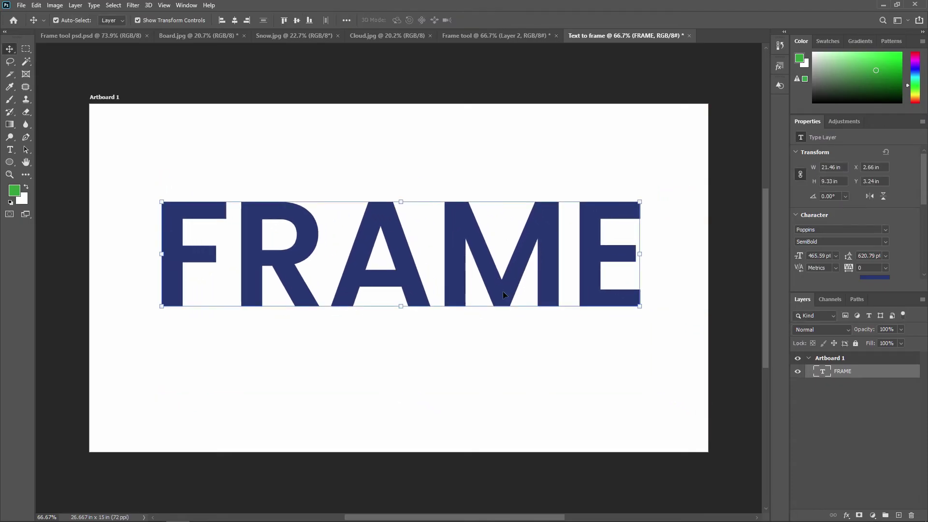
{"action": "mouse_move", "coordinate": [495, 278]}
{"action": "left_mouse_down"}
{"action": "mouse_move", "coordinate": [505, 300]}
{"action": "mouse_move", "coordinate": [502, 291]}
{"action": "left_mouse_up"}
Step: Convert the FRAME text layer to a frame named 'text to frame'
{"action": "right_click", "coordinate": [856, 372]}
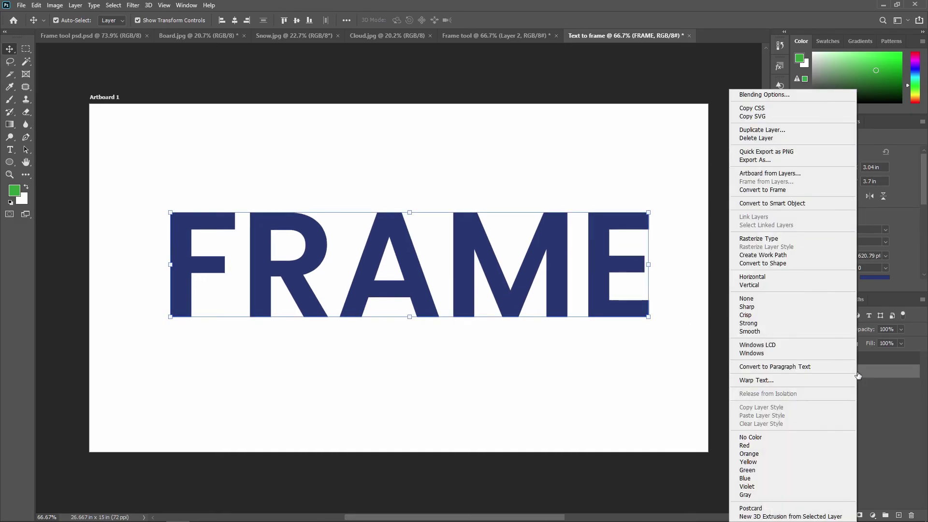
{"action": "left_click", "coordinate": [783, 190]}
{"action": "left_click", "coordinate": [456, 169]}
{"action": "key", "text": "BackSpace"}
{"action": "key", "text": "BackSpace"}
{"action": "key", "text": "BackSpace"}
{"action": "key", "text": "BackSpace"}
{"action": "type", "text": "text to frame"}
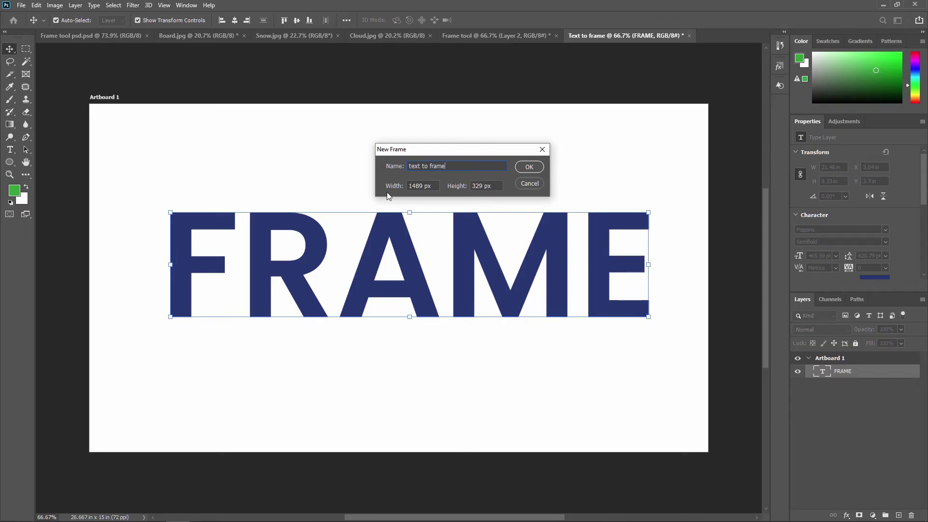
{"action": "left_click", "coordinate": [525, 167]}
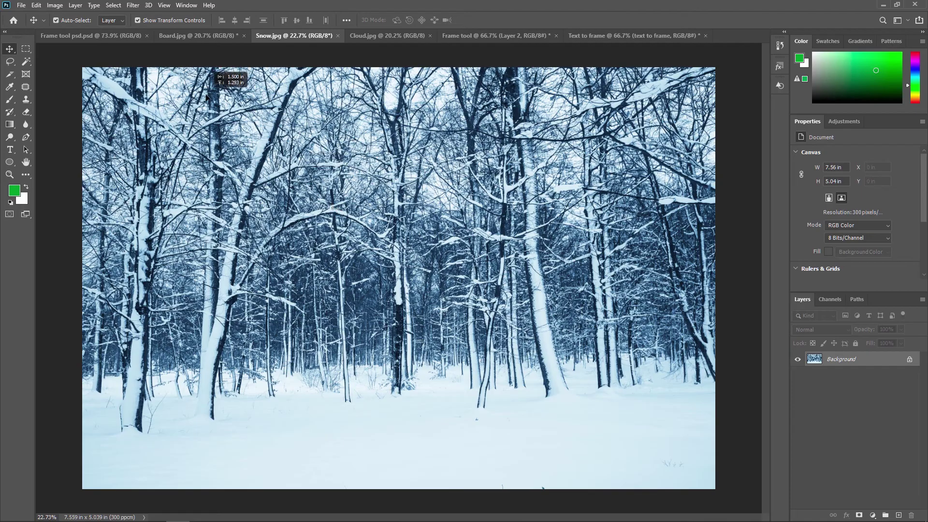
Step: Drag the Snow photo into Text to frame, try it inside the frame, then undo twice
{"action": "left_click", "coordinate": [584, 34]}
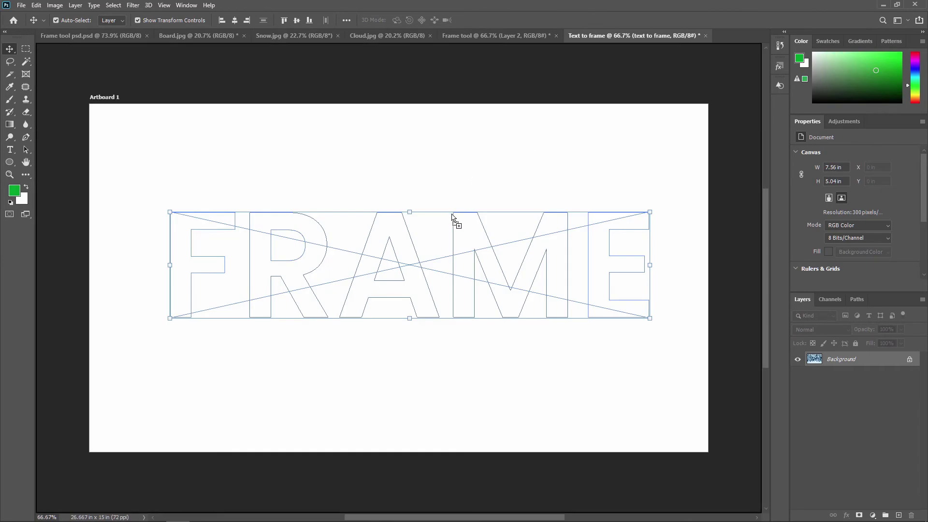
{"action": "left_click_drag", "start_coordinate": [439, 261], "coordinate": [439, 263]}
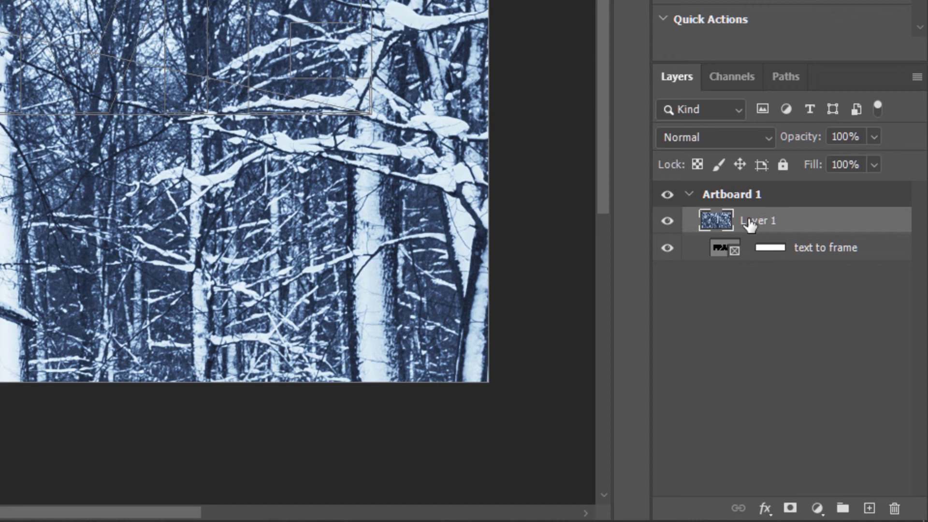
{"action": "left_click_drag", "start_coordinate": [750, 221], "coordinate": [751, 252]}
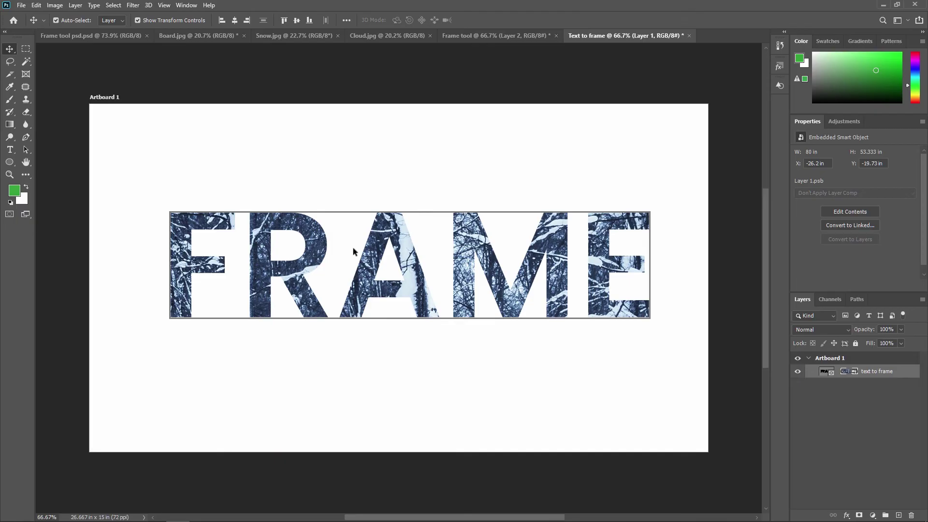
{"action": "left_click_drag", "start_coordinate": [418, 285], "coordinate": [372, 281]}
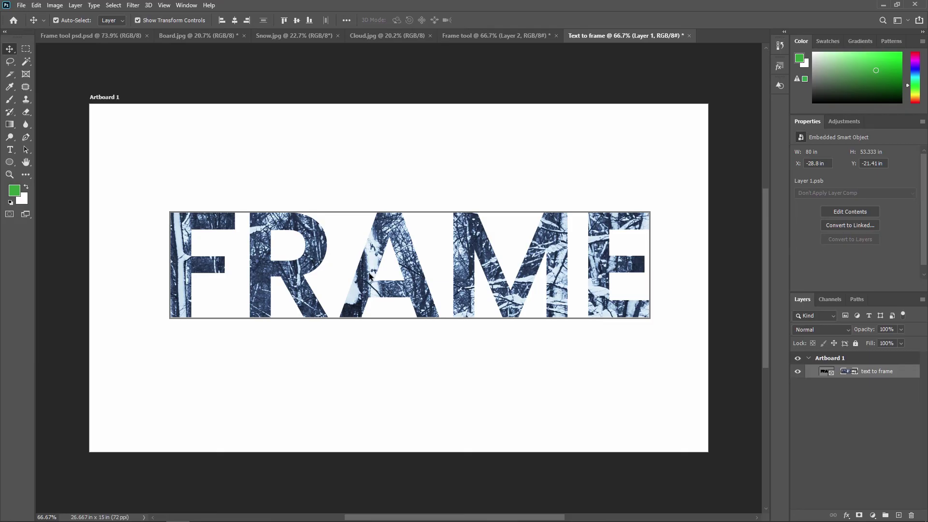
{"action": "key", "text": "ctrl+z"}
{"action": "key", "text": "ctrl+z"}
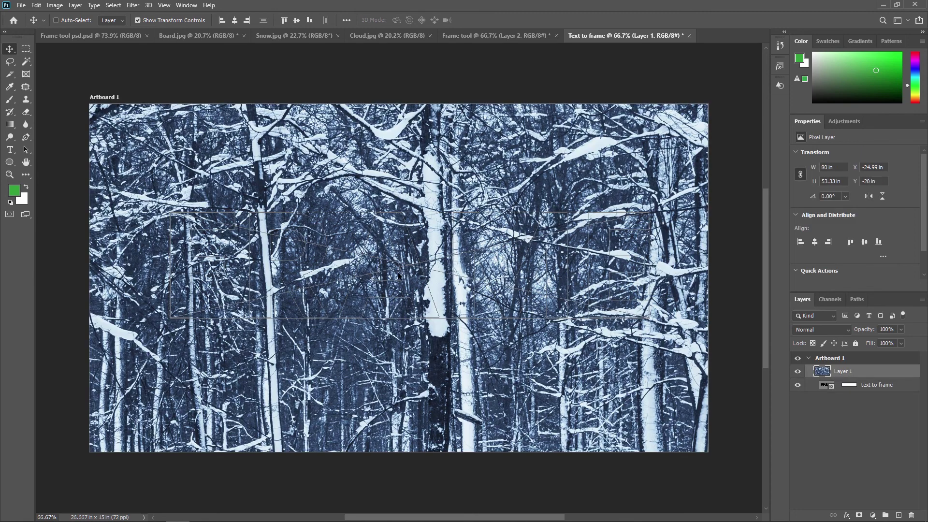
{"action": "key", "text": "ctrl+z"}
Step: Remove the snow photo layer and embed Cloud 2 into the text to frame frame
{"action": "key", "text": "z"}
{"action": "left_click", "coordinate": [21, 5]}
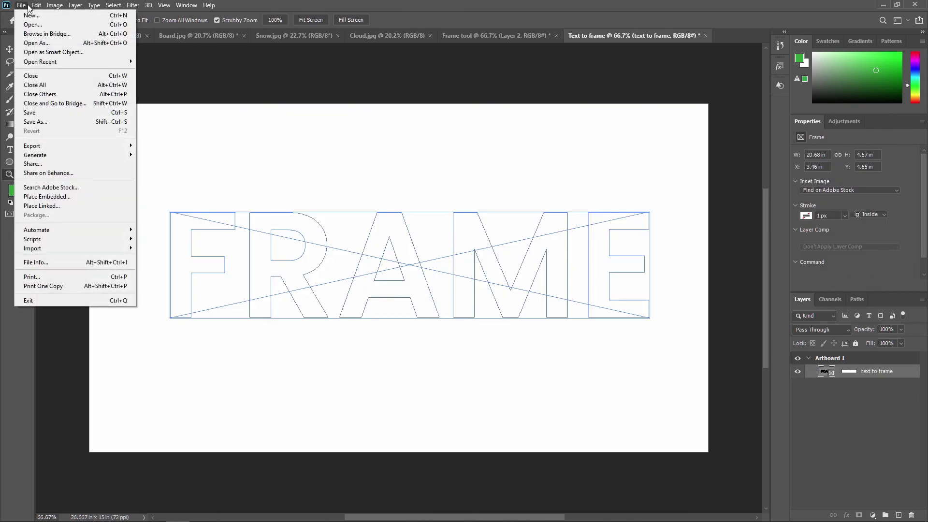
{"action": "left_click", "coordinate": [56, 196]}
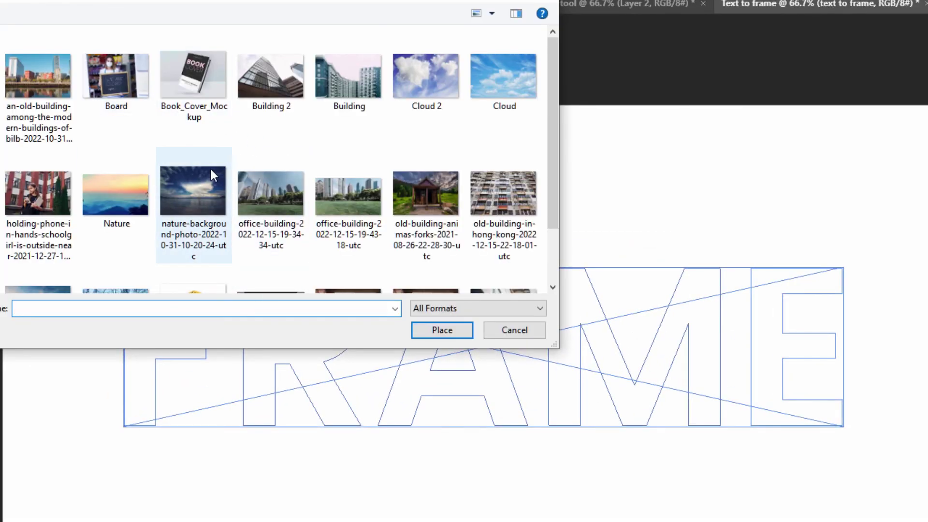
{"action": "scroll", "coordinate": [324, 164], "scroll_direction": "down", "scroll_amount": 2}
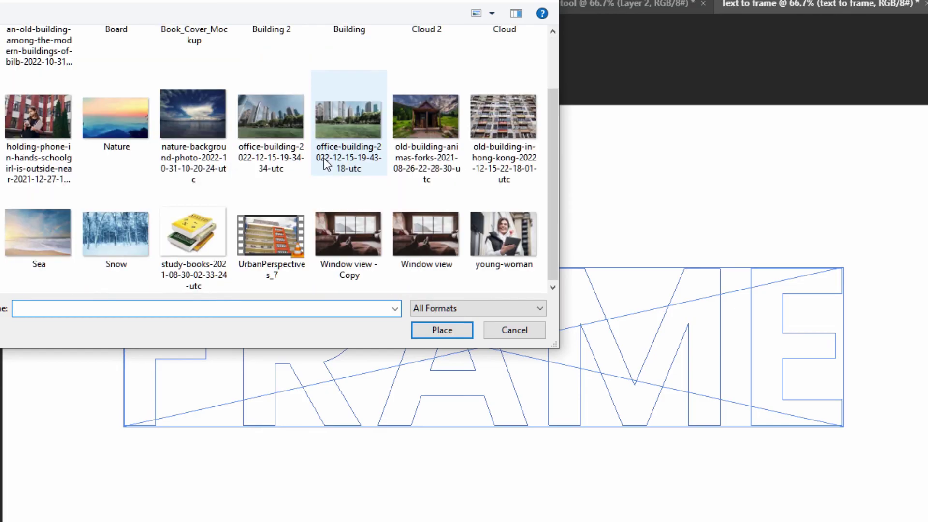
{"action": "scroll", "coordinate": [421, 174], "scroll_direction": "up", "scroll_amount": 2}
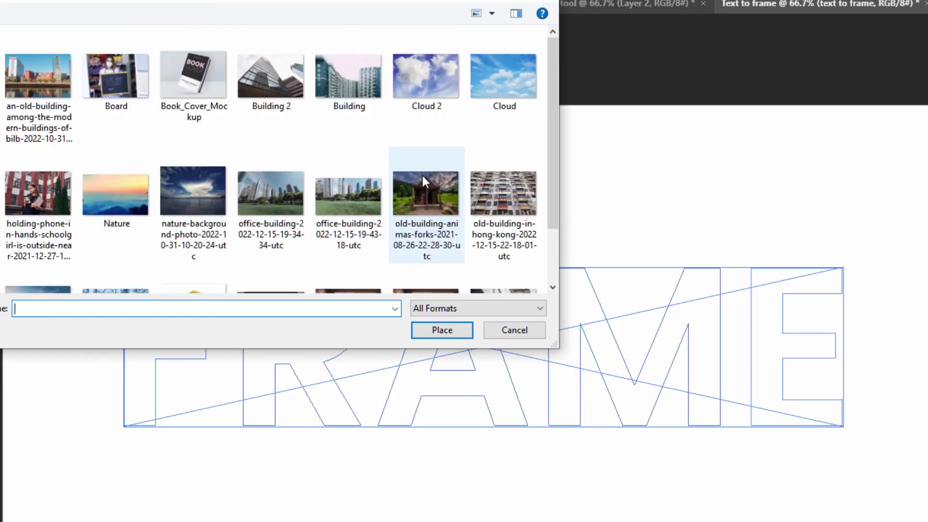
{"action": "left_click", "coordinate": [442, 77]}
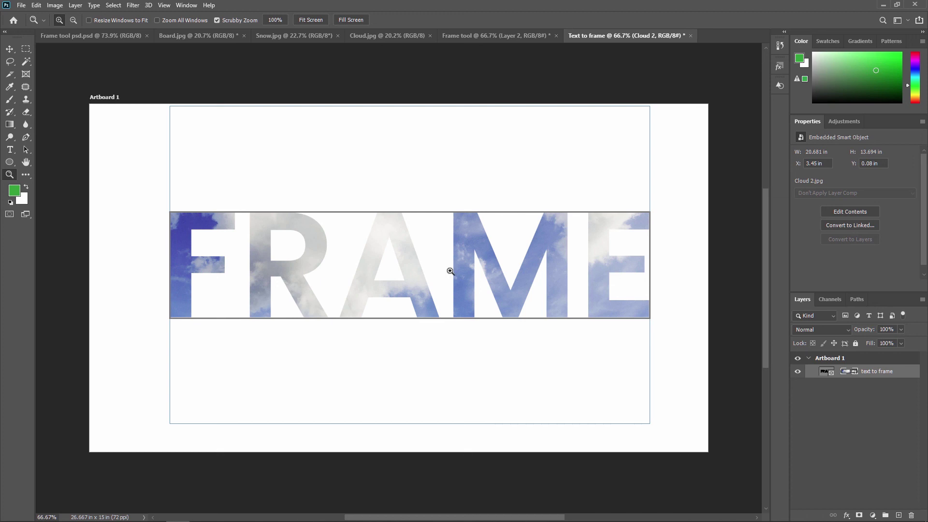
Step: Scale the Cloud 2 photo to 140.29% and shift it up and left inside FRAME
{"action": "key", "text": "v"}
{"action": "mouse_move", "coordinate": [480, 249]}
{"action": "left_mouse_down"}
{"action": "mouse_move", "coordinate": [451, 218]}
{"action": "mouse_move", "coordinate": [594, 248]}
{"action": "mouse_move", "coordinate": [428, 247]}
{"action": "mouse_move", "coordinate": [483, 251]}
{"action": "mouse_move", "coordinate": [479, 244]}
{"action": "mouse_move", "coordinate": [468, 263]}
{"action": "left_mouse_up"}
{"action": "scroll", "coordinate": [464, 265], "scroll_direction": "down", "scroll_amount": 1}
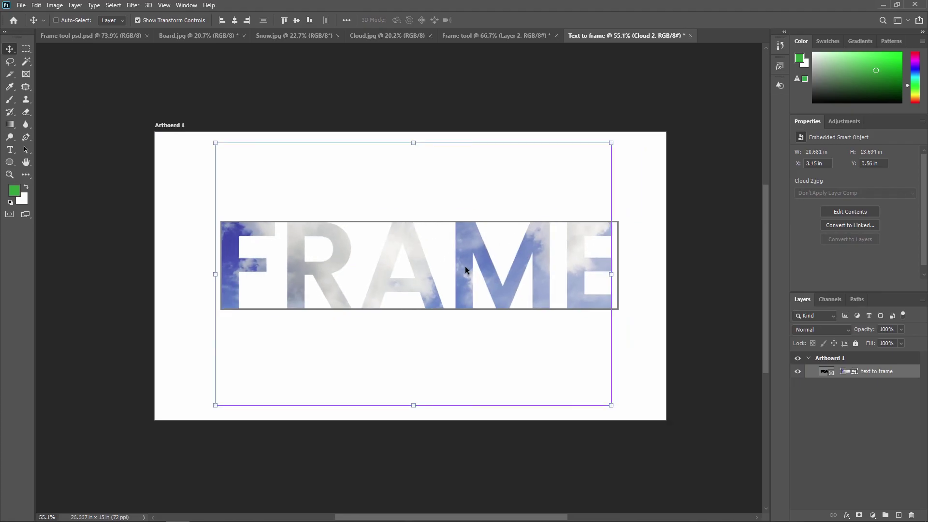
{"action": "key", "text": "ctrl+t"}
{"action": "left_click_drag", "start_coordinate": [611, 407], "coordinate": [671, 505]}
{"action": "mouse_move", "coordinate": [511, 382]}
{"action": "left_mouse_down"}
{"action": "mouse_move", "coordinate": [524, 404]}
{"action": "mouse_move", "coordinate": [493, 386]}
{"action": "mouse_move", "coordinate": [563, 378]}
{"action": "mouse_move", "coordinate": [532, 331]}
{"action": "mouse_move", "coordinate": [486, 372]}
{"action": "mouse_move", "coordinate": [551, 354]}
{"action": "mouse_move", "coordinate": [483, 391]}
{"action": "mouse_move", "coordinate": [485, 379]}
{"action": "mouse_move", "coordinate": [512, 366]}
{"action": "mouse_move", "coordinate": [510, 354]}
{"action": "mouse_move", "coordinate": [500, 390]}
{"action": "left_mouse_up"}
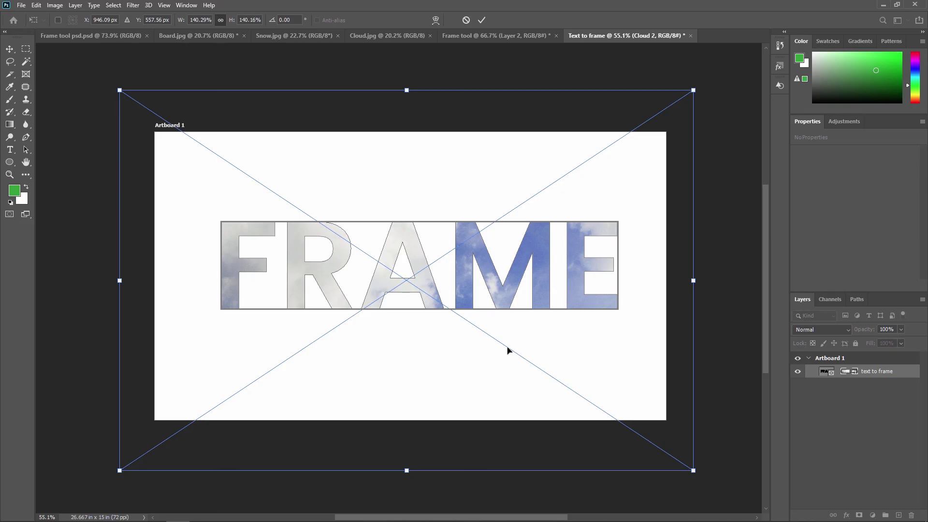
{"action": "left_click_drag", "start_coordinate": [421, 259], "coordinate": [414, 240]}
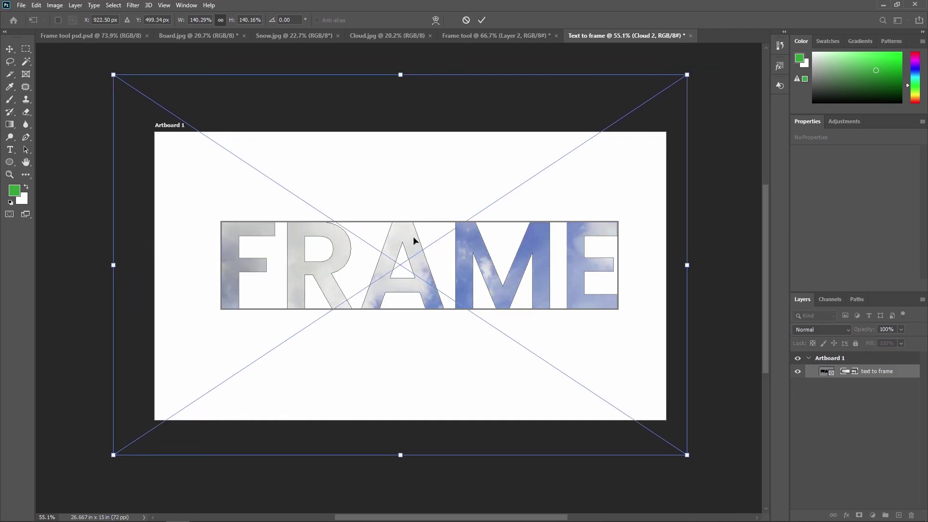